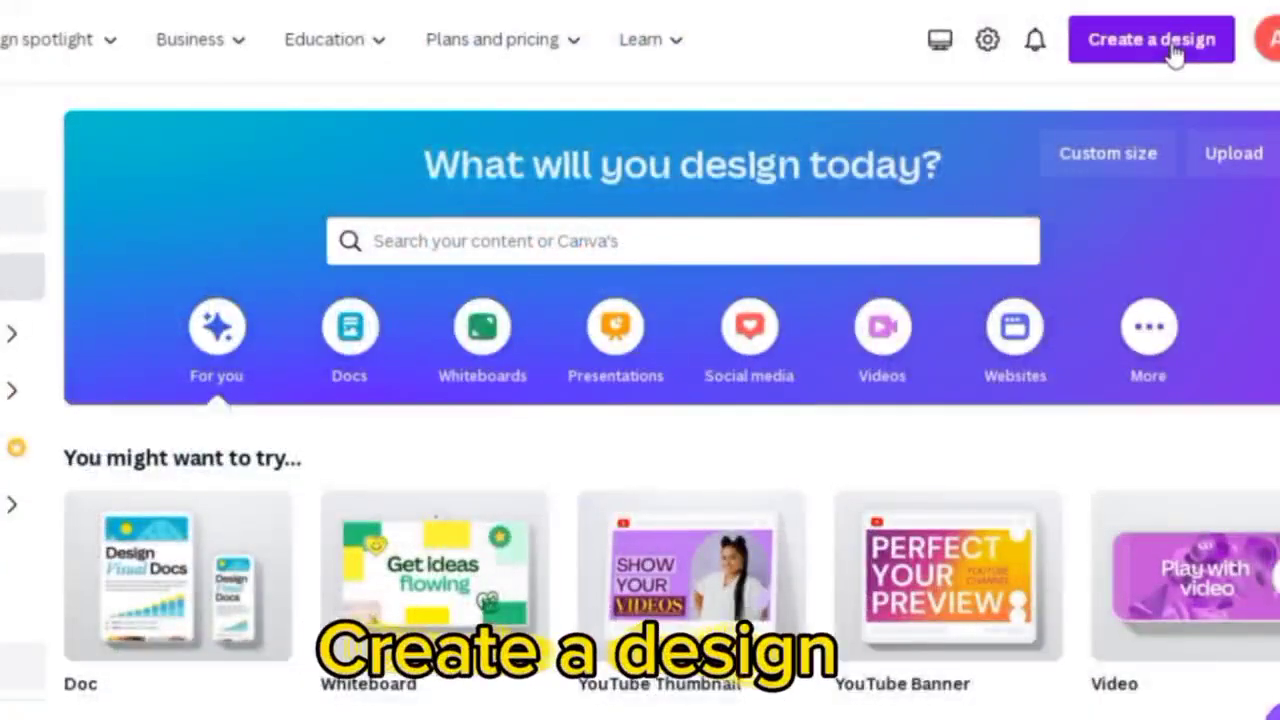
Step: Create a new 2560 × 1440 px YouTube Banner design and browse its template list
left_click(1170, 45)
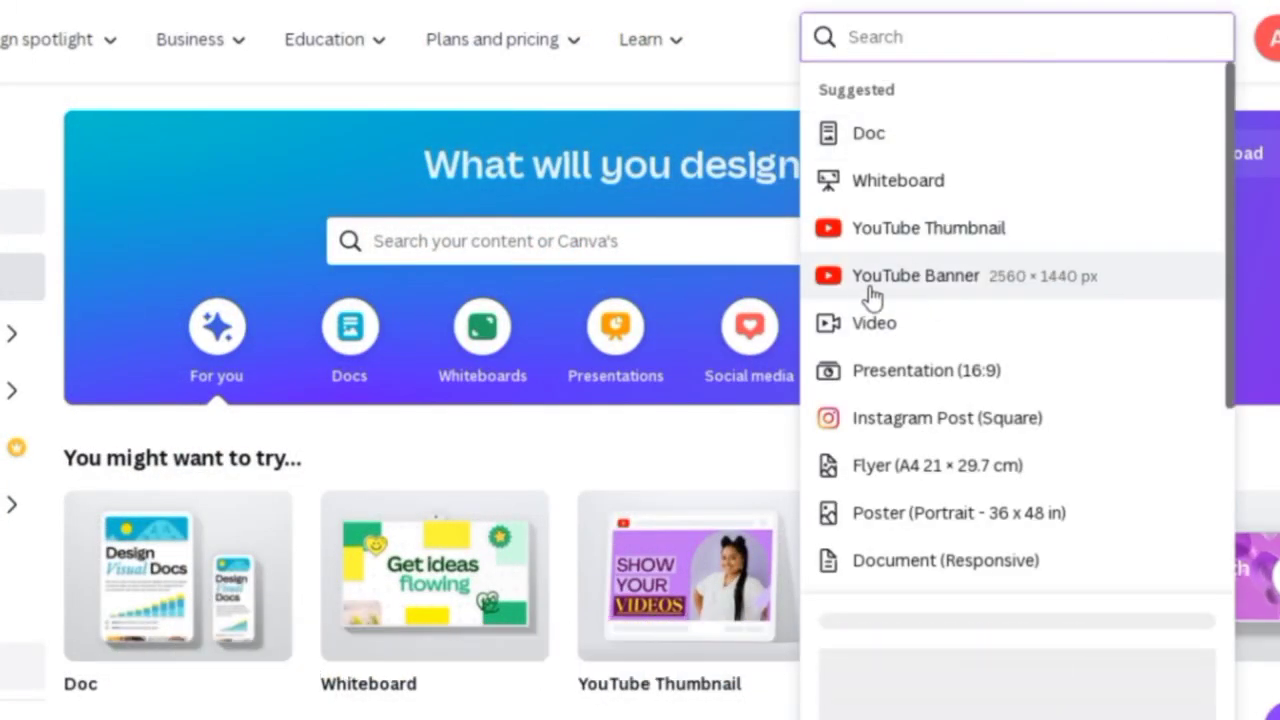
left_click(925, 290)
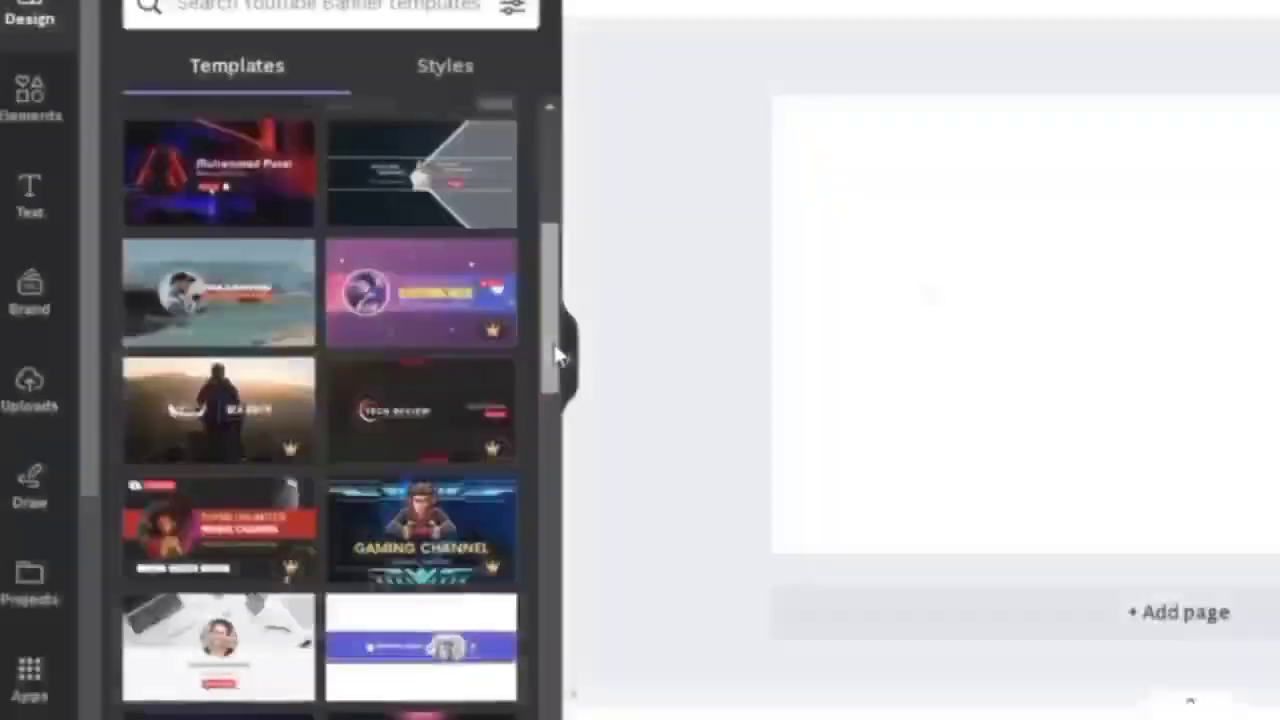
left_click_drag(557, 351, 547, 300)
scroll(286, 371, "up", 2)
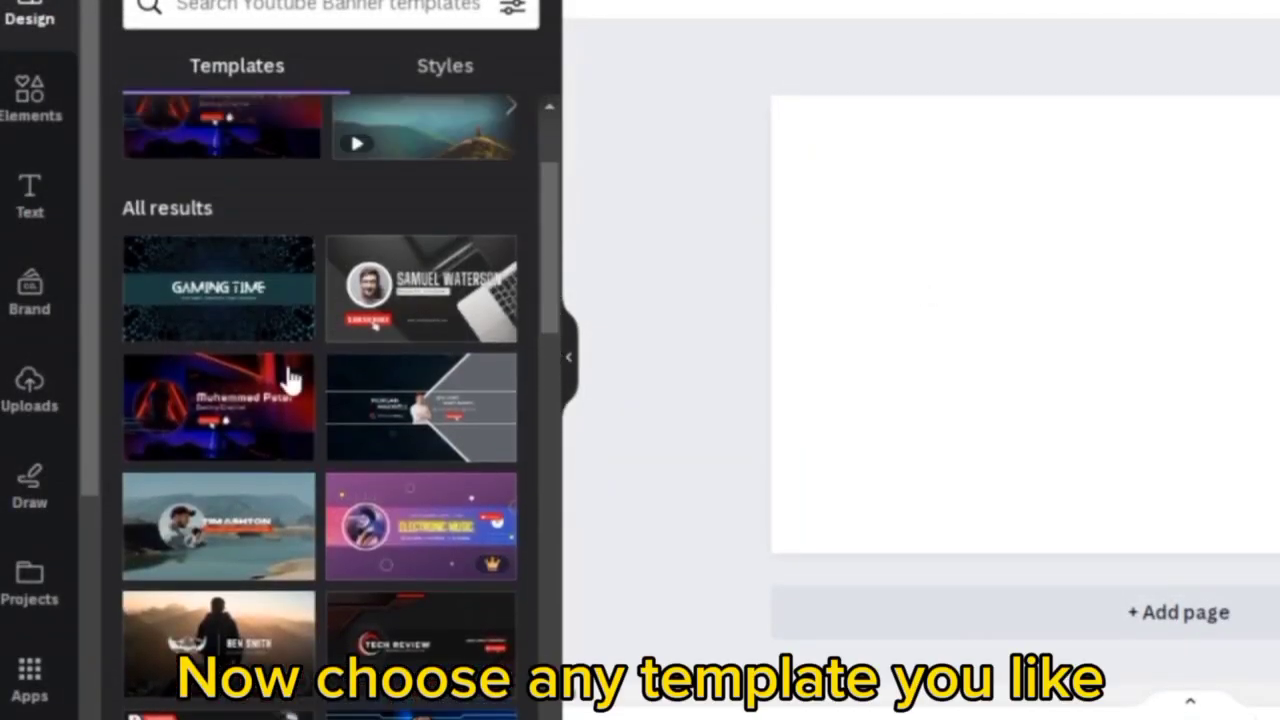
Step: Apply the Blue And Red Futuristic Game template, remove its name line, and retitle the heading 'AI channel'
left_click(225, 369)
left_click(1275, 297)
key("Delete")
left_click(1275, 323)
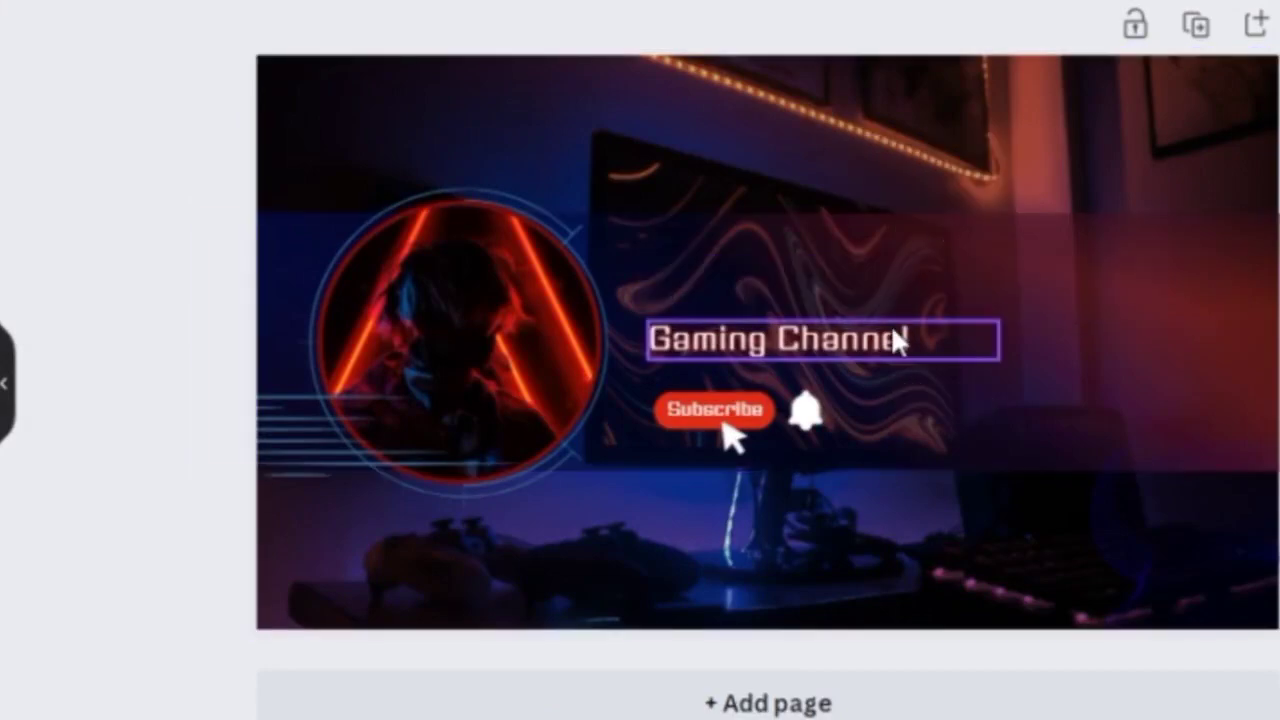
triple_click(1276, 320)
key("BackSpace")
type("AI c")
left_click_drag(914, 333, 471, 89)
Step: Delete the circle photo frame and move Subscribe, the bell and the title to the left
left_click(494, 349)
key("Delete")
key("Delete")
left_click(500, 305)
key("Delete")
left_click_drag(714, 408, 350, 305)
left_click_drag(805, 410, 314, 363)
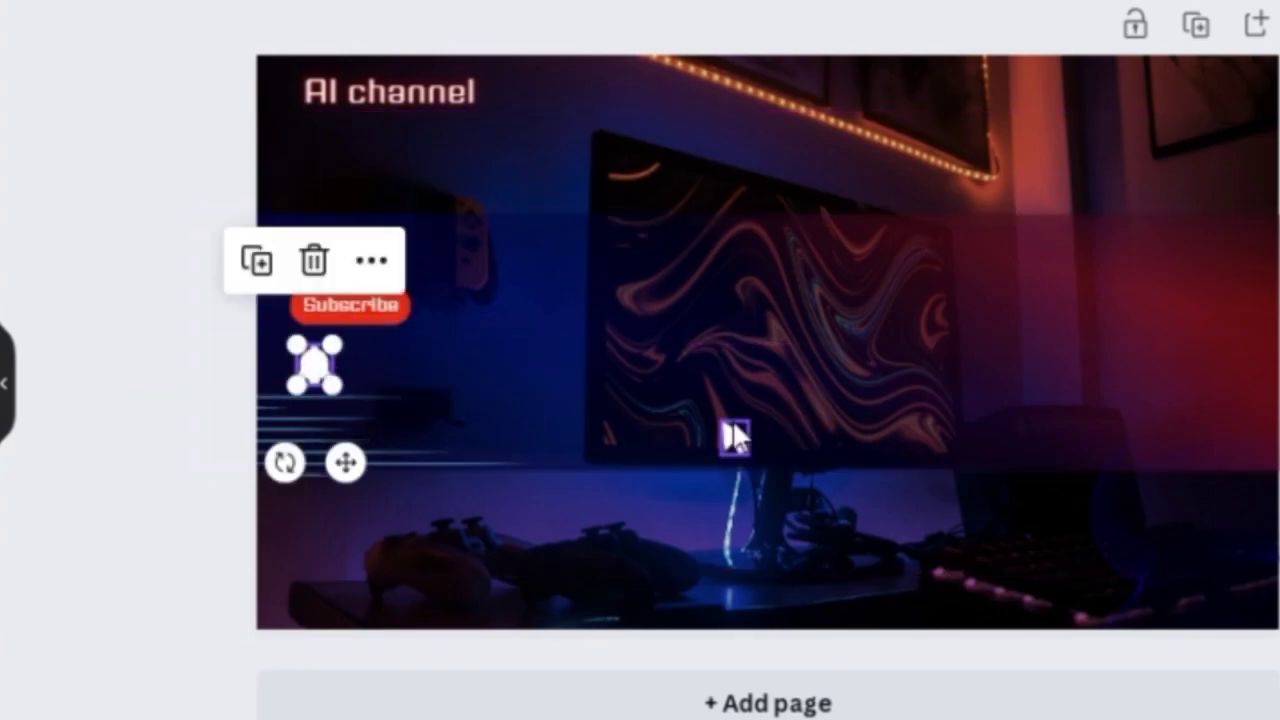
left_click_drag(390, 92, 373, 249)
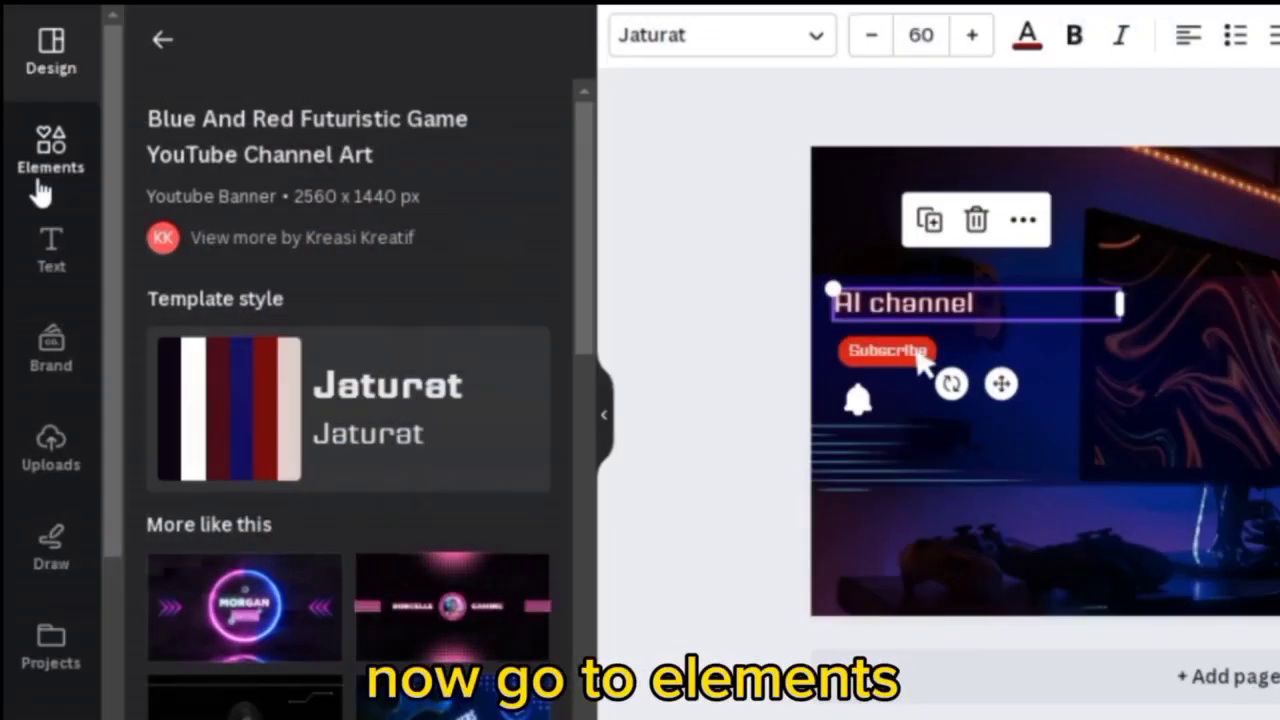
Step: Show the full Frames collection in the Elements library
left_click(43, 191)
left_click(163, 50)
left_click_drag(584, 256, 592, 705)
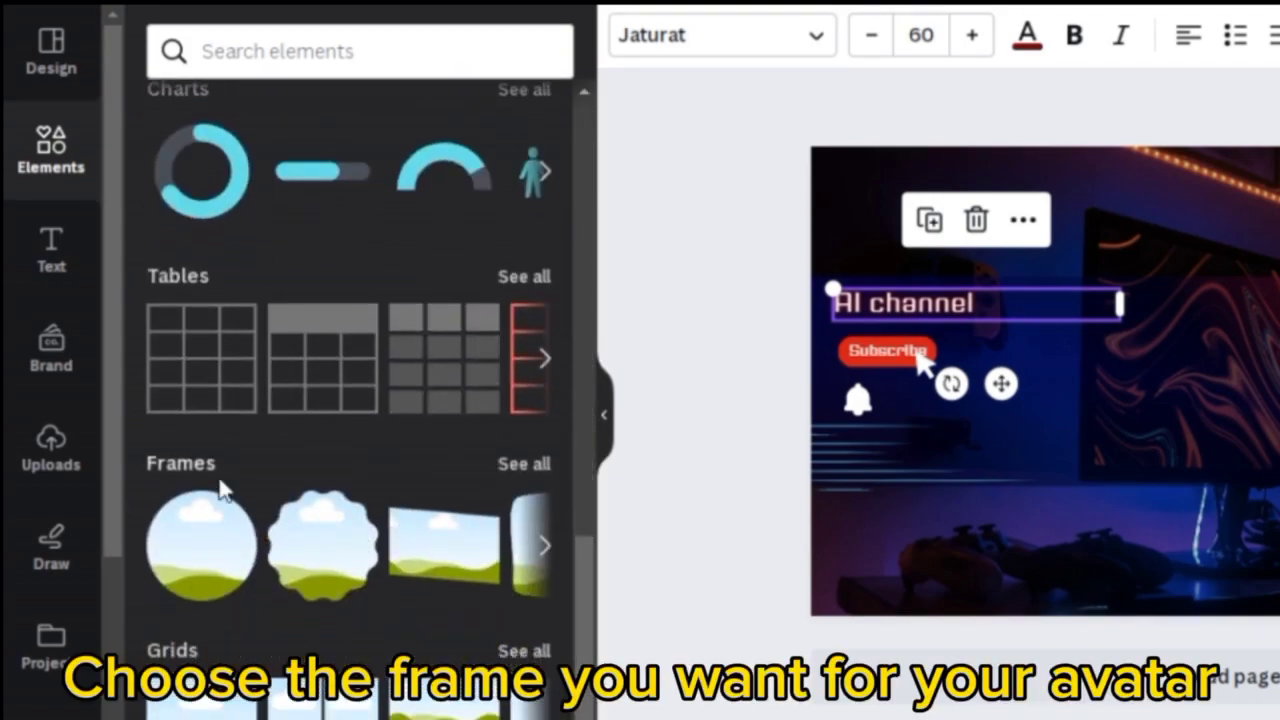
left_click(520, 466)
left_click_drag(589, 300, 575, 420)
Step: Add a phone-shaped frame, enlarge it, and position it on the banner's right side
left_click(350, 650)
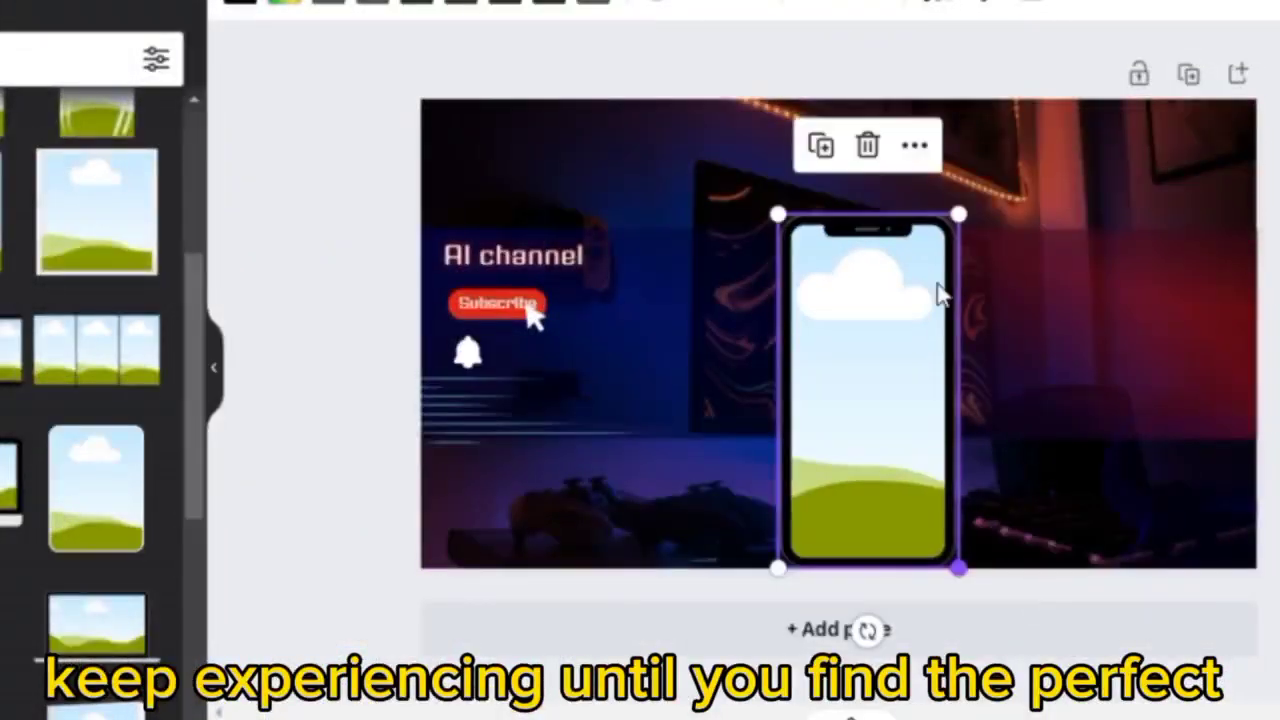
left_click_drag(1254, 265, 1171, 206)
left_click_drag(781, 158, 769, 135)
left_click_drag(871, 486, 914, 571)
left_click_drag(806, 137, 825, 131)
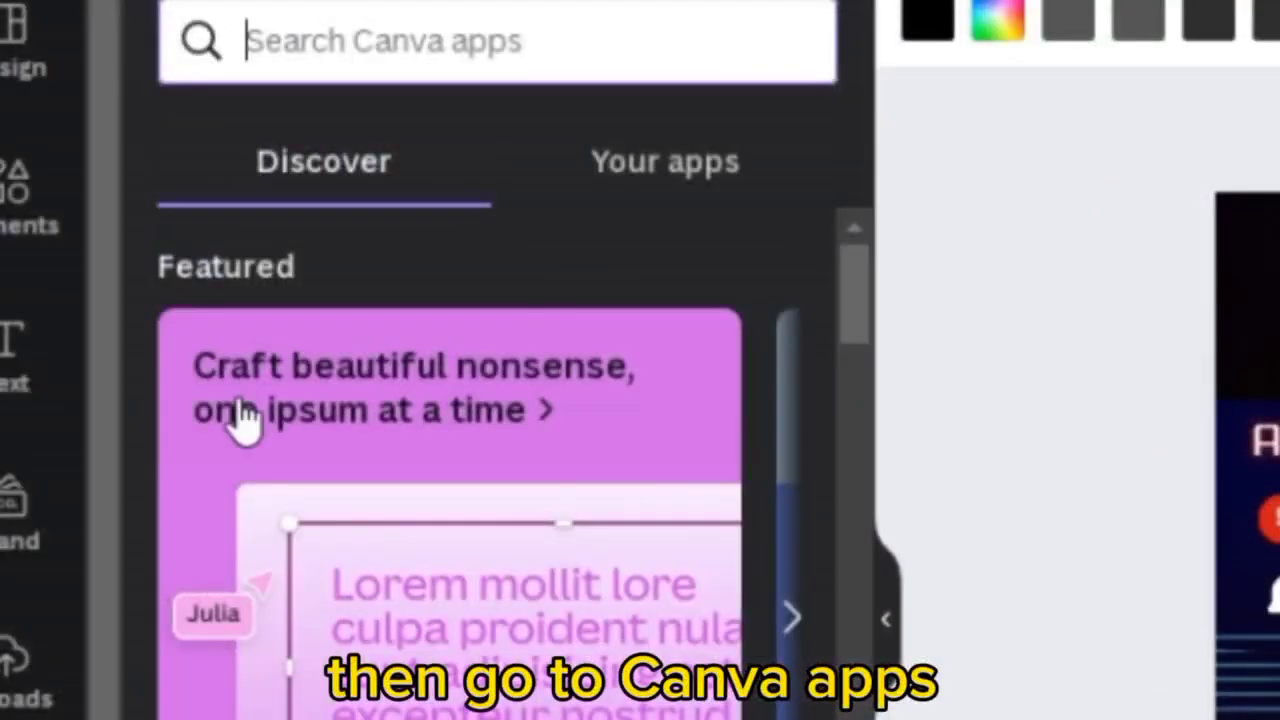
Step: Open the Avatars by NeiroAI app and pick an avatar as the presenter
type("t")
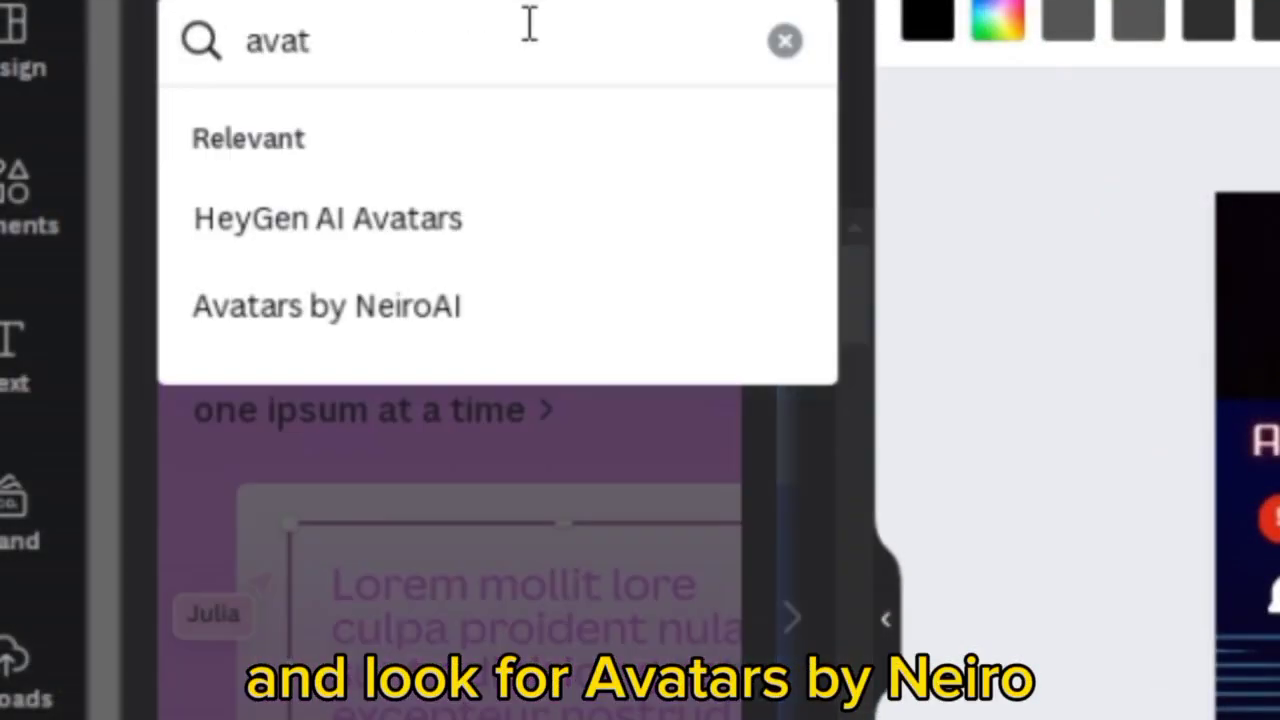
left_click(200, 330)
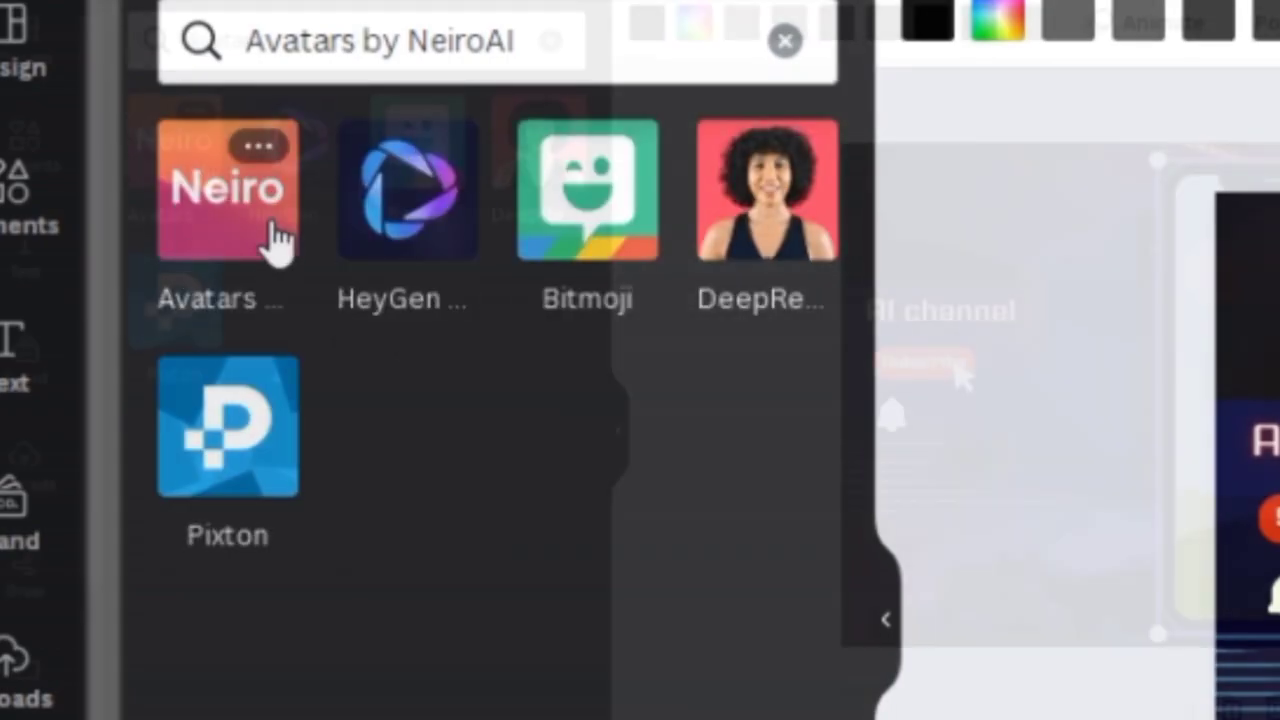
left_click(268, 230)
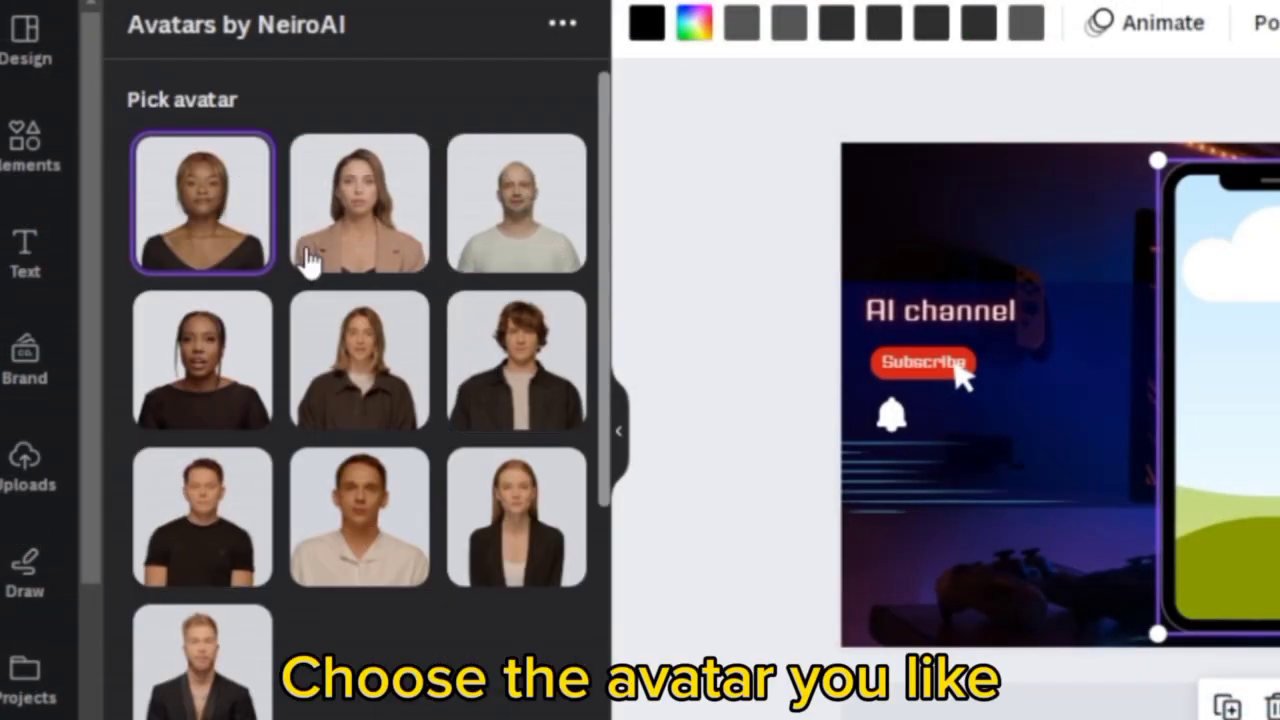
left_click(503, 363)
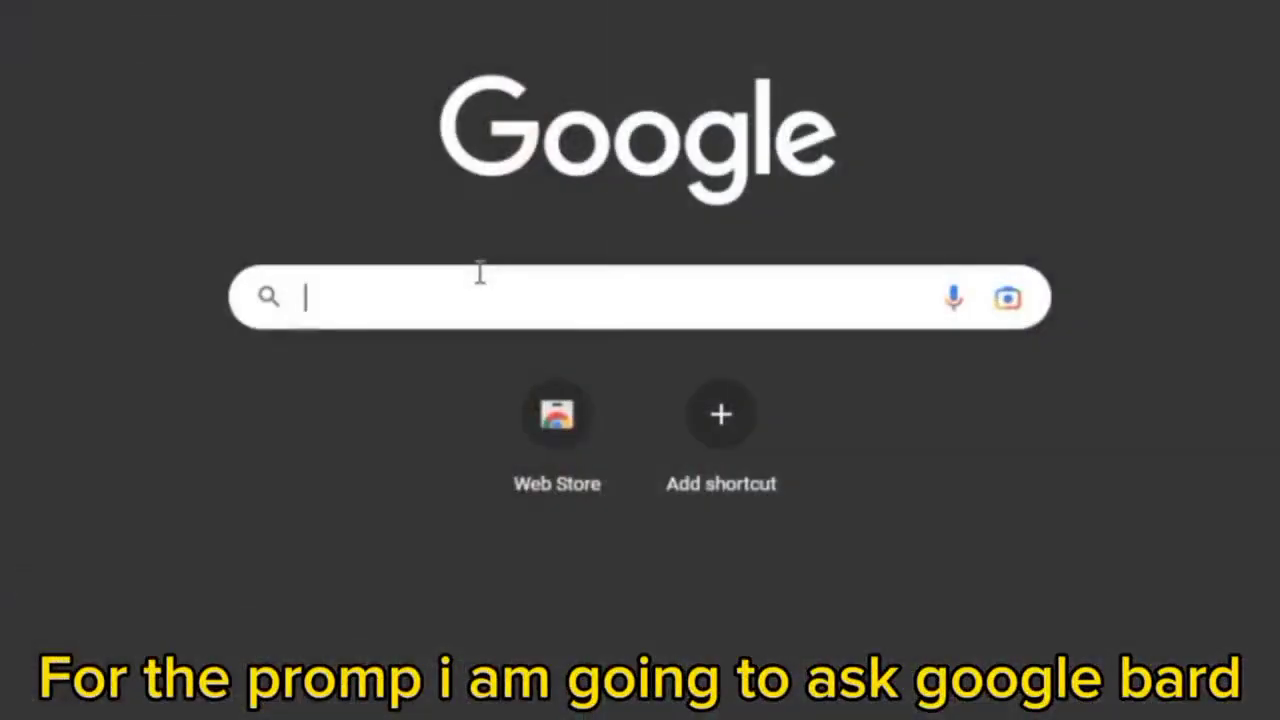
Step: Search Google for 'bard ai' and open the Bard site from the results
left_click(480, 272)
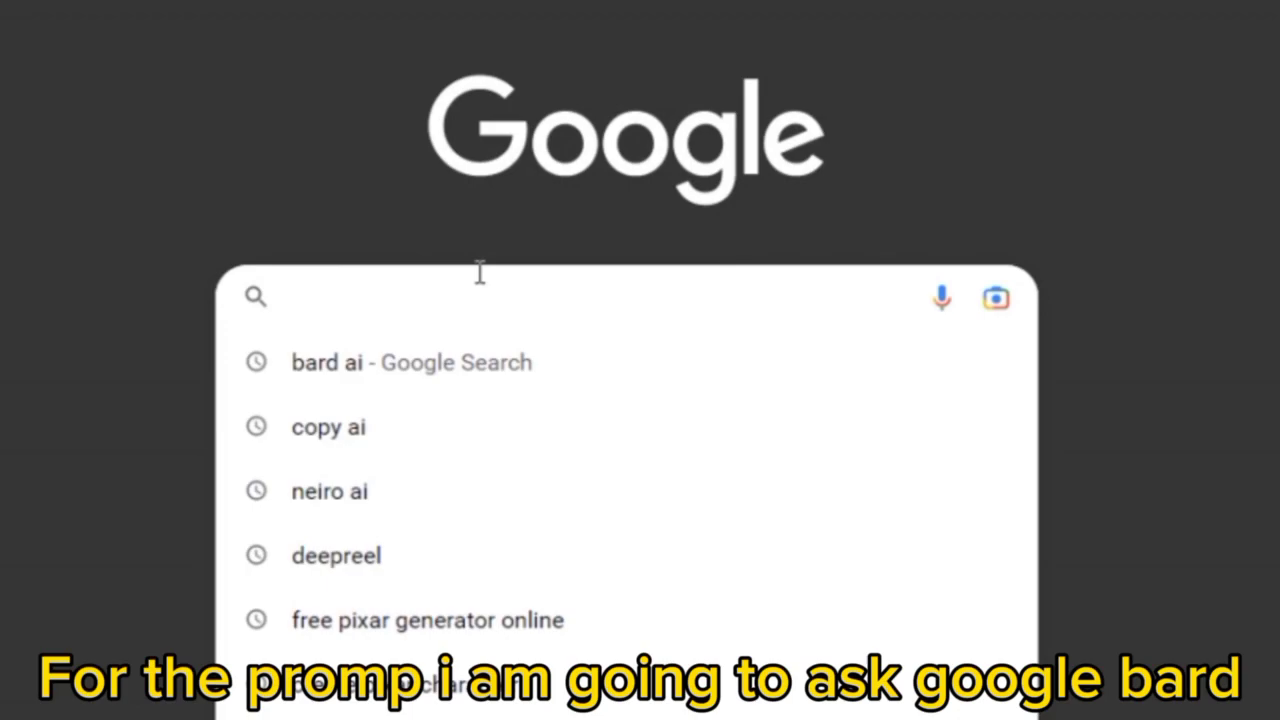
type("ba")
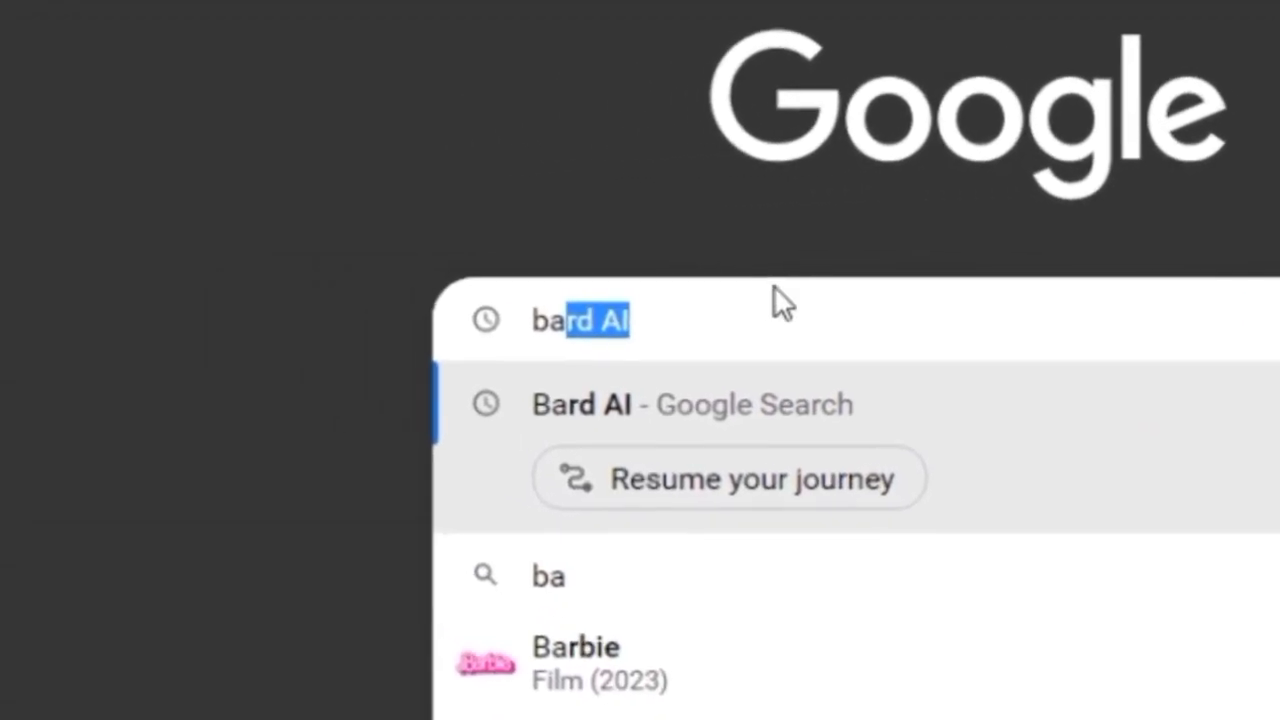
key("Return")
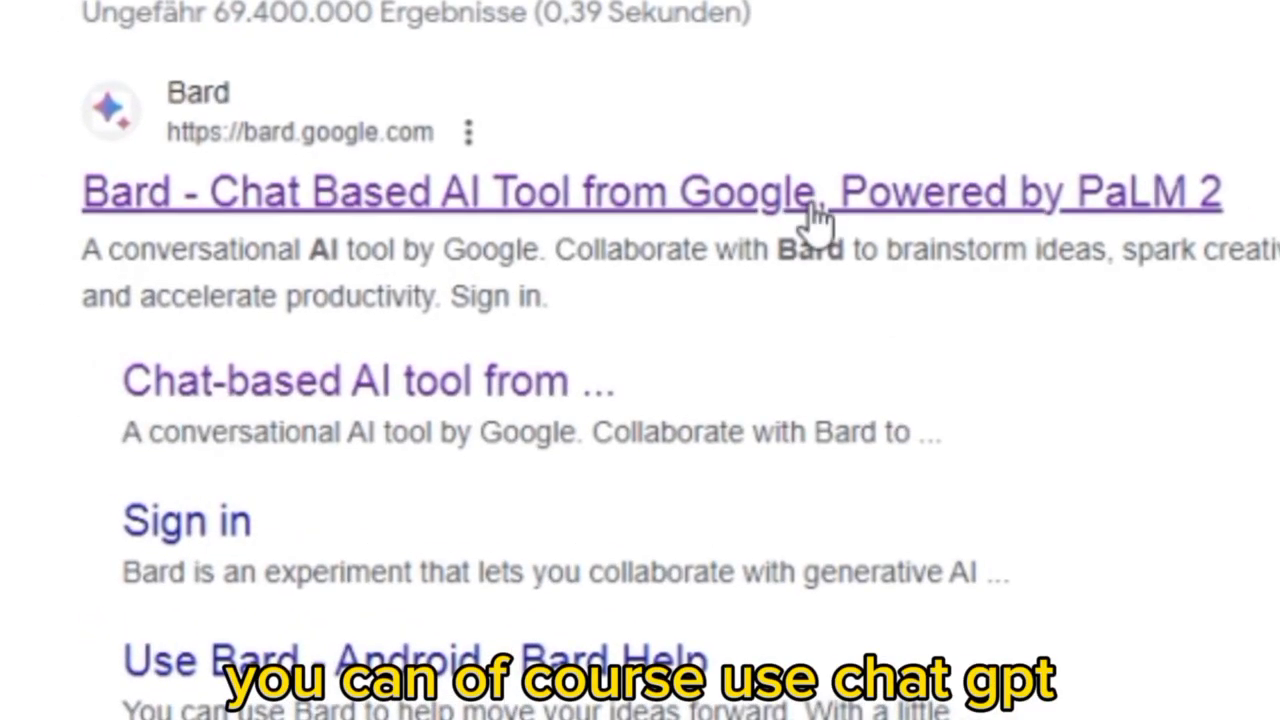
left_click(818, 218)
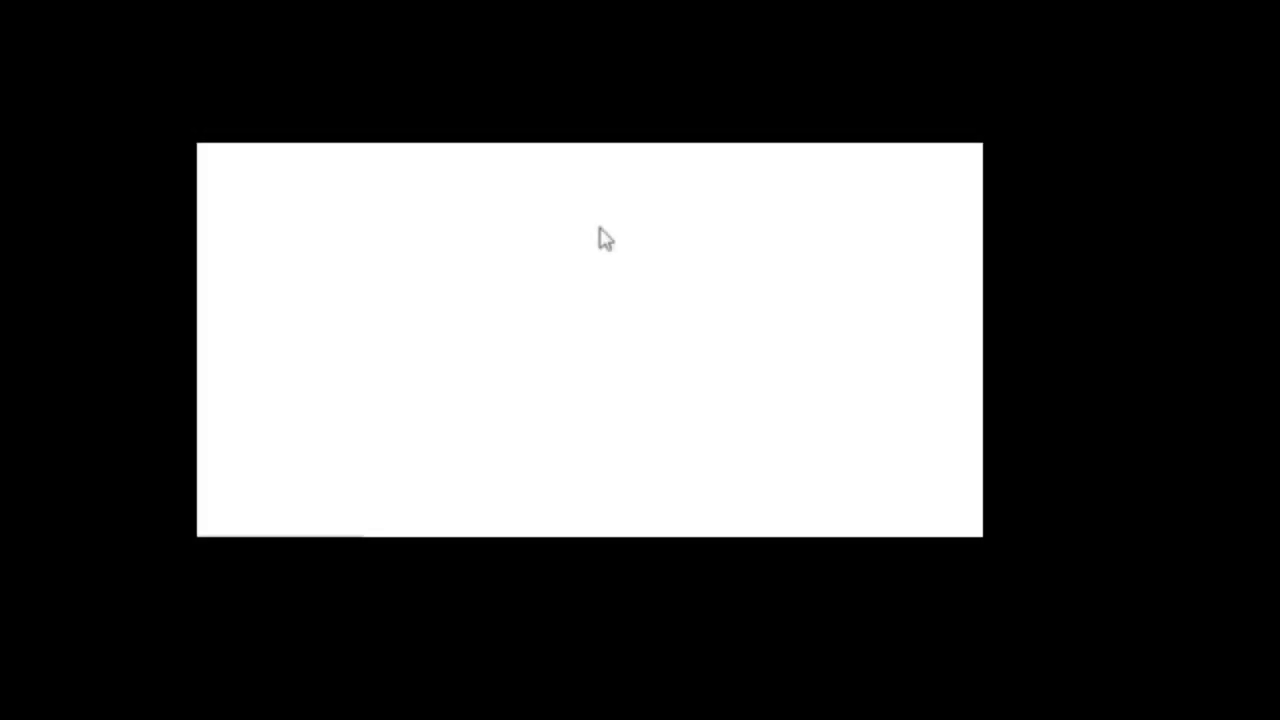
Step: Ask Bard 'what are the latest ai news make it 300 words long'
left_click(537, 443)
type("what are the lat")
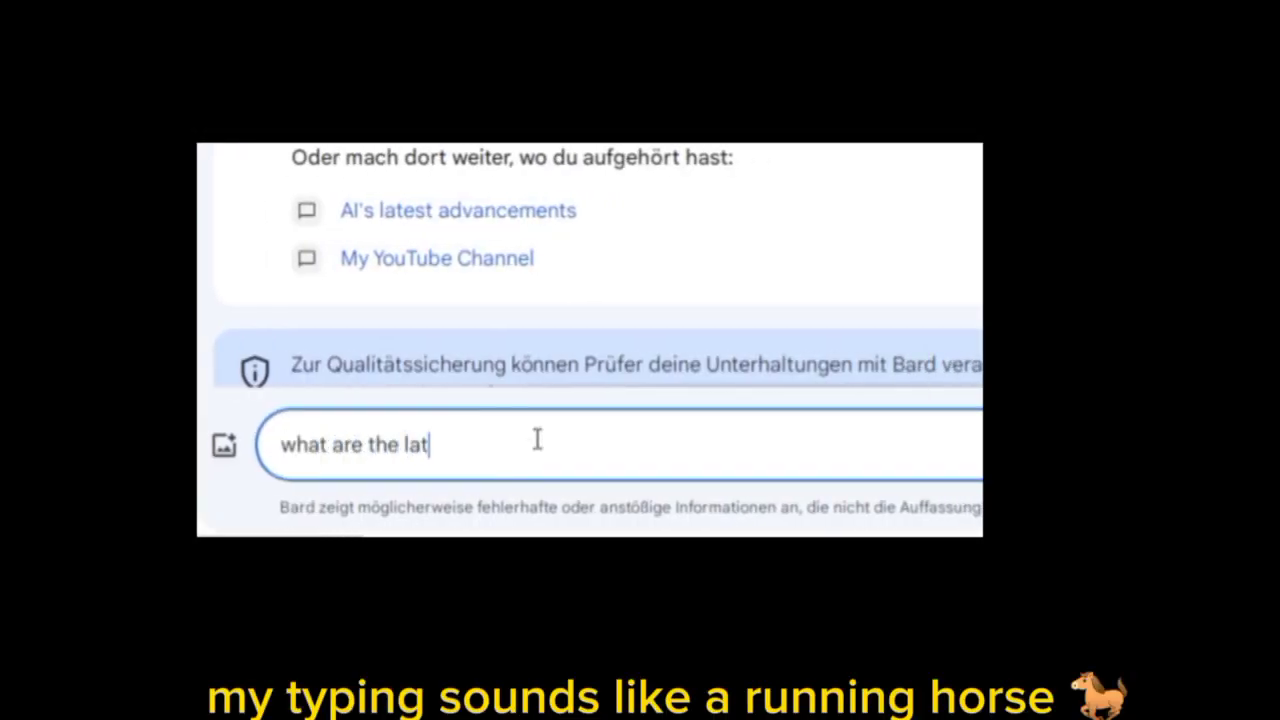
type("est ai newsmake it")
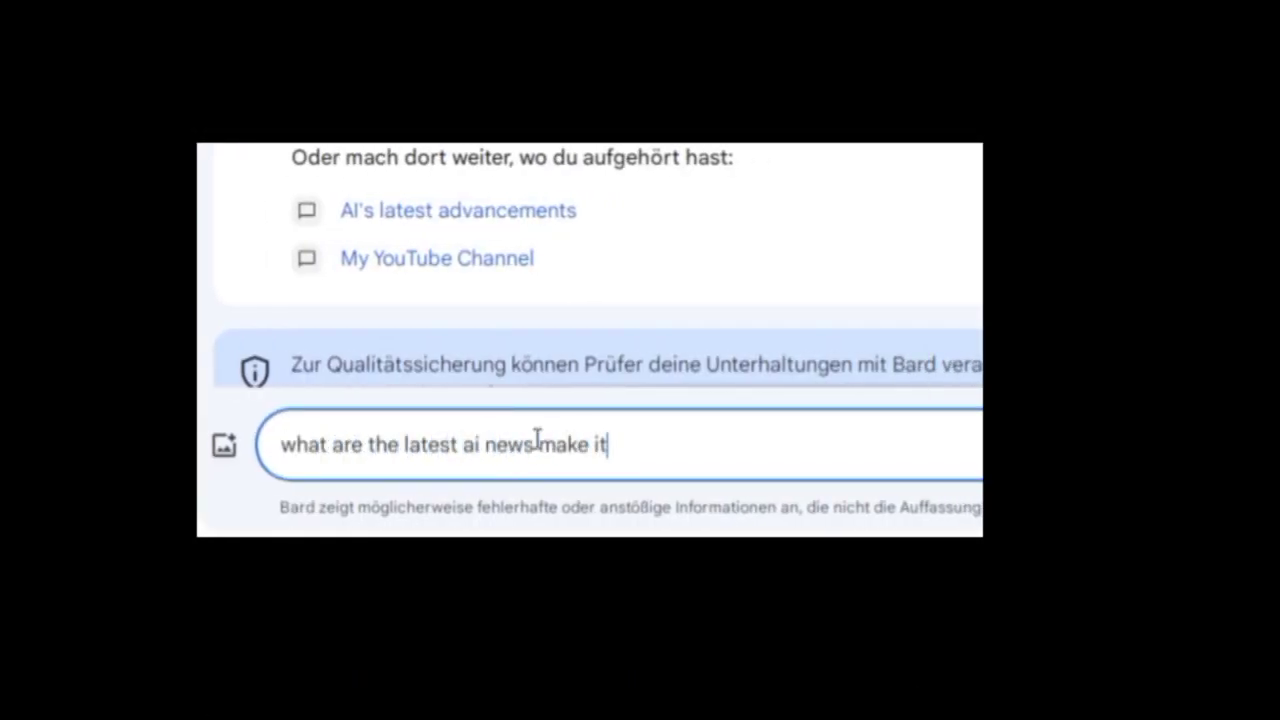
type(" 300 wor")
type("ds lon")
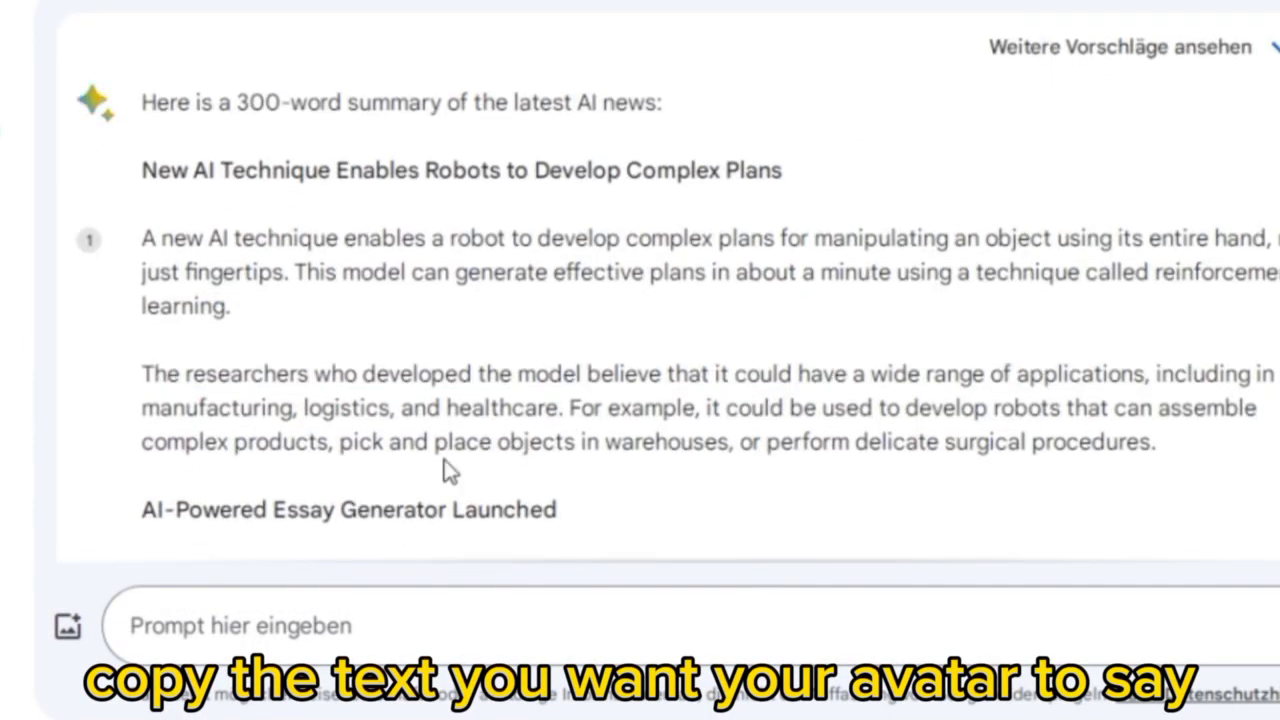
Step: Paste the copied Bard news text into the avatar script box
left_click_drag(143, 234, 1176, 452)
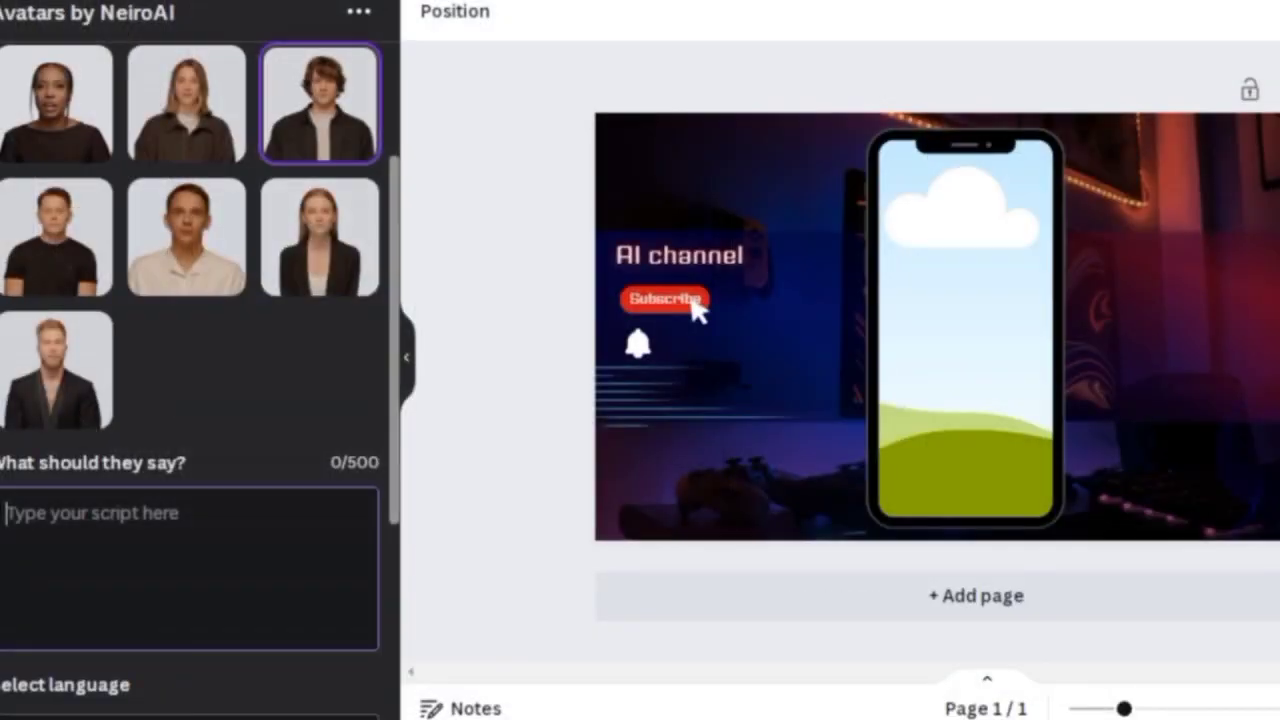
right_click(137, 548)
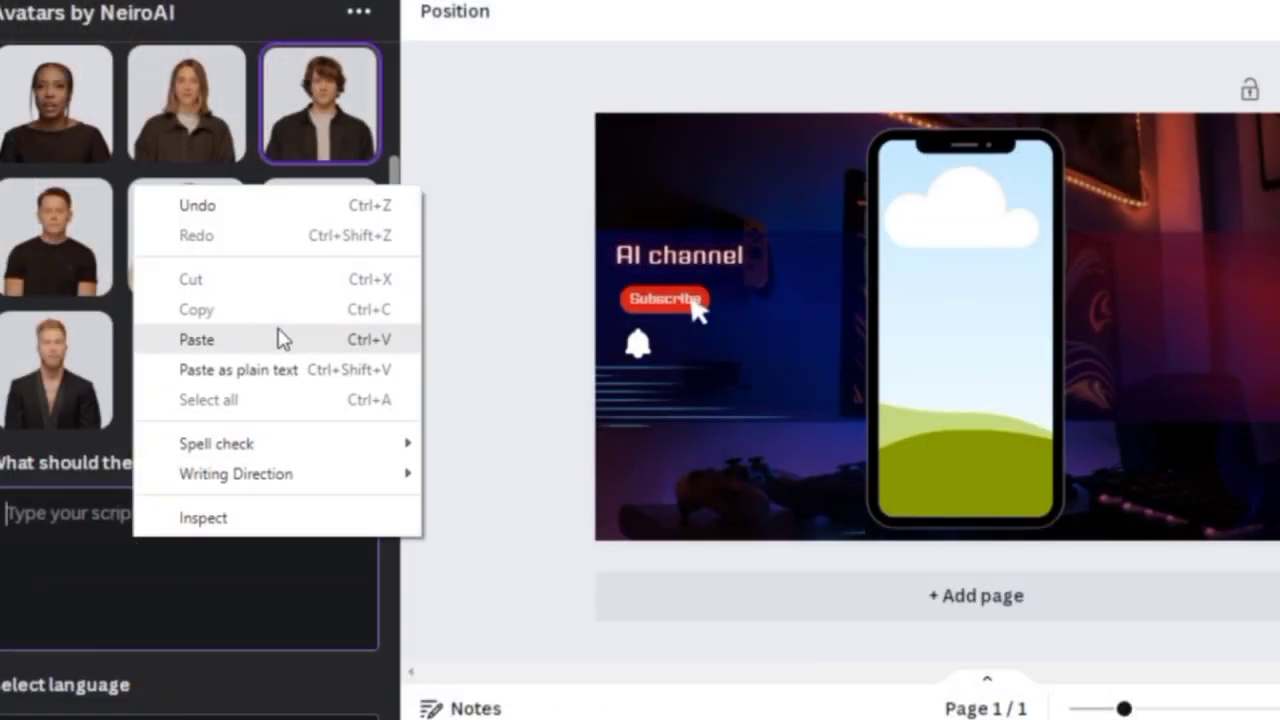
left_click(277, 337)
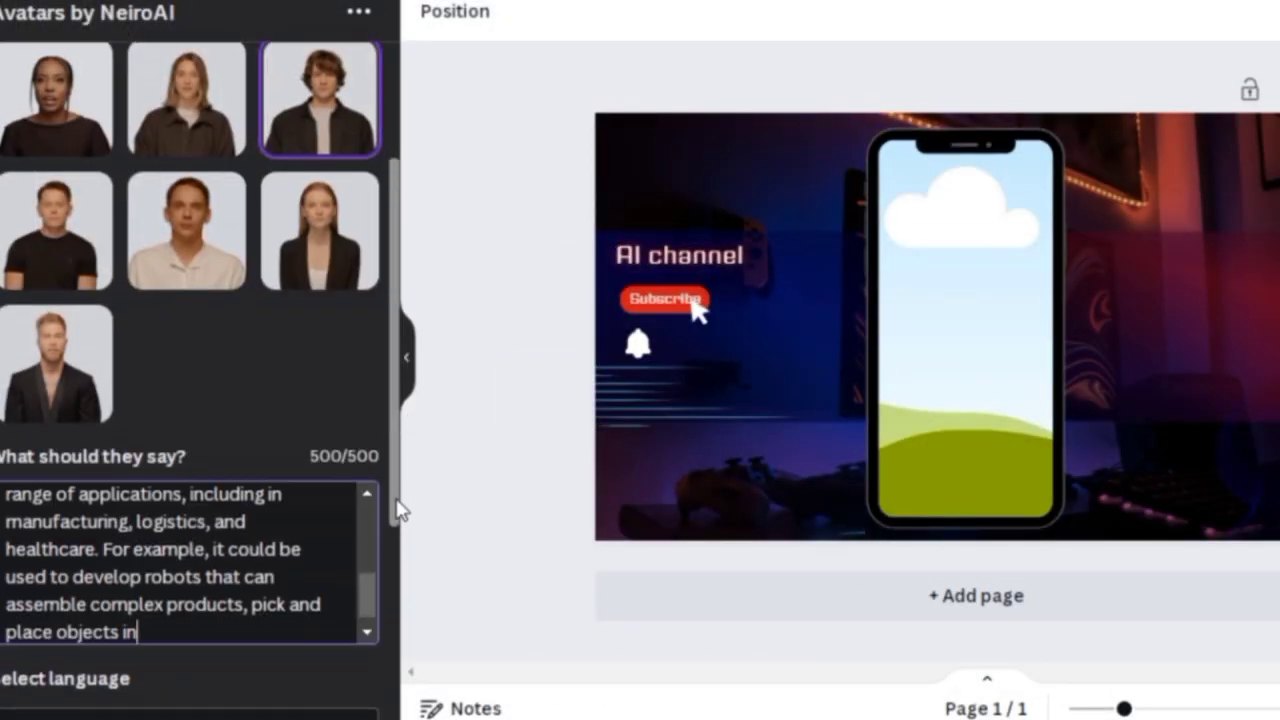
Step: Keep US English as the speech language, generate the avatar video, and select the heading for editing
scroll(386, 634, "down", 4)
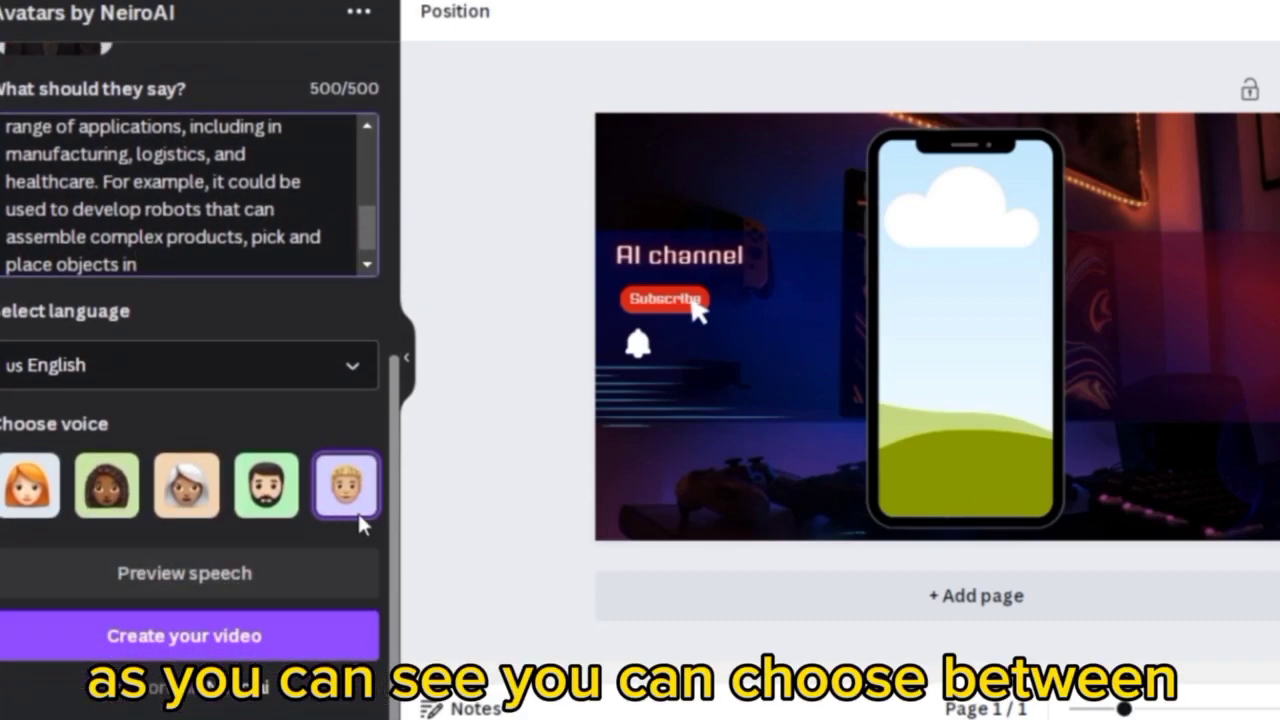
left_click(318, 380)
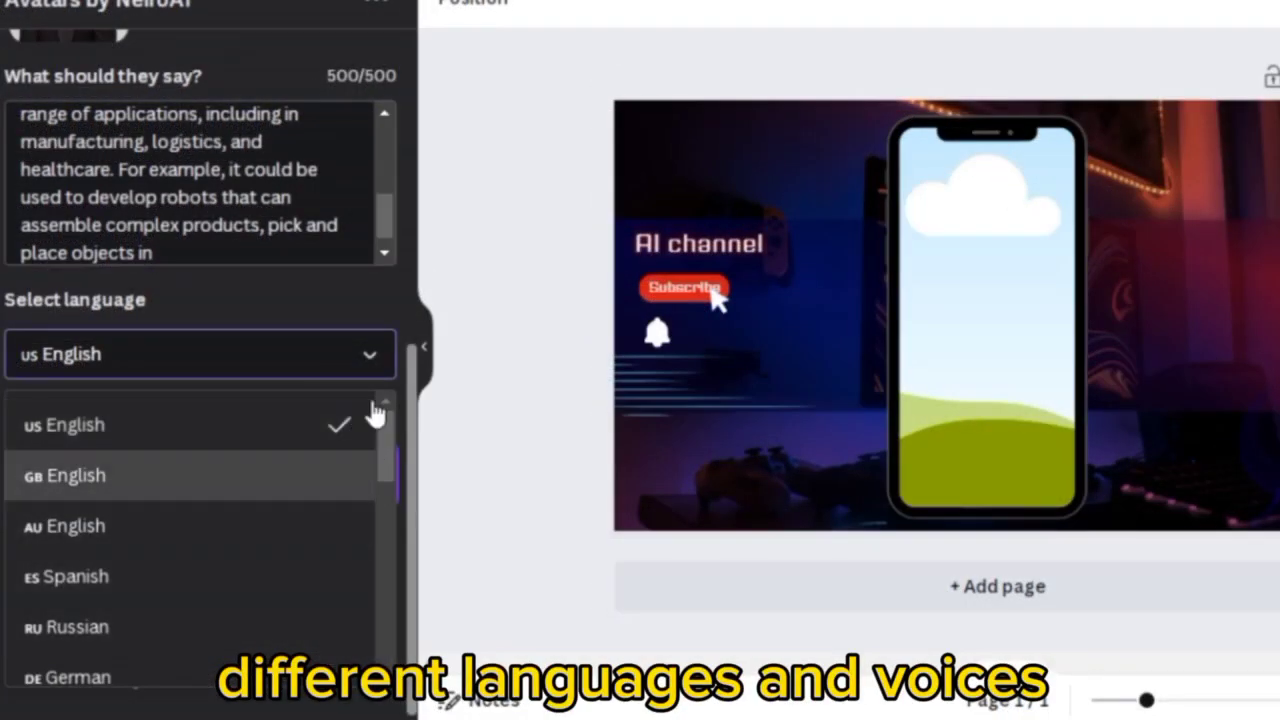
left_click(340, 420)
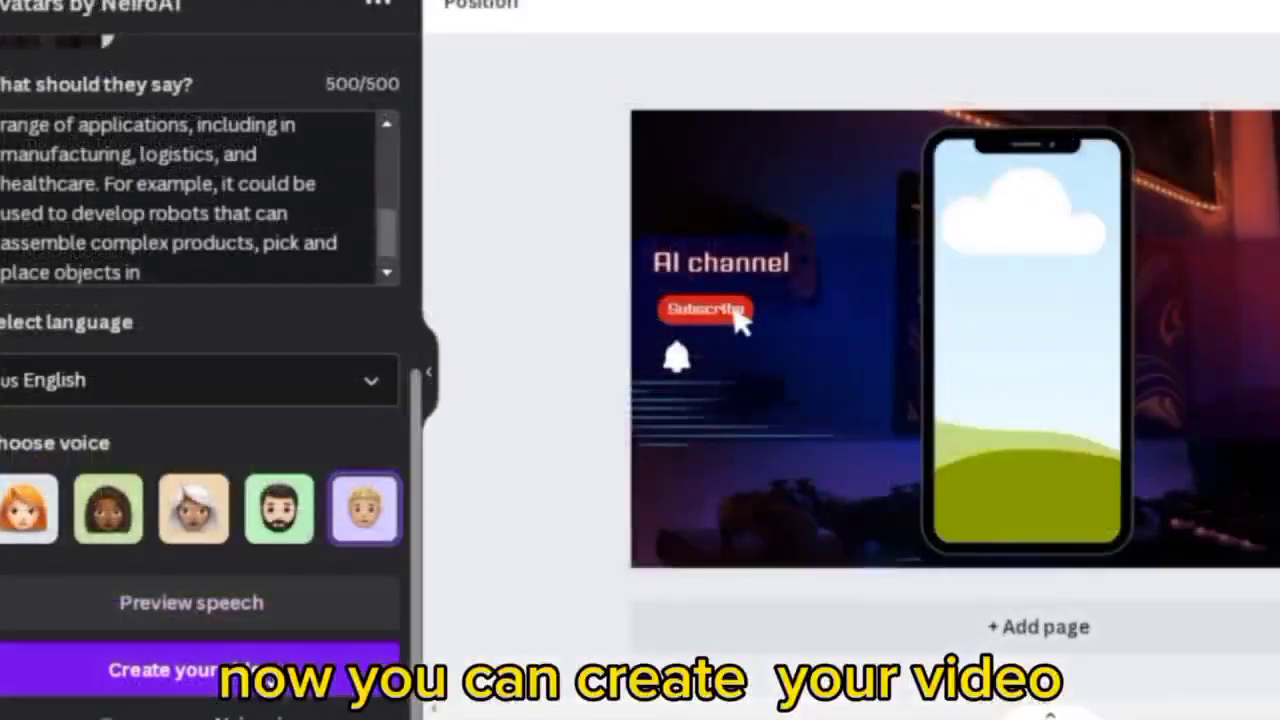
left_click(240, 628)
left_click(790, 266)
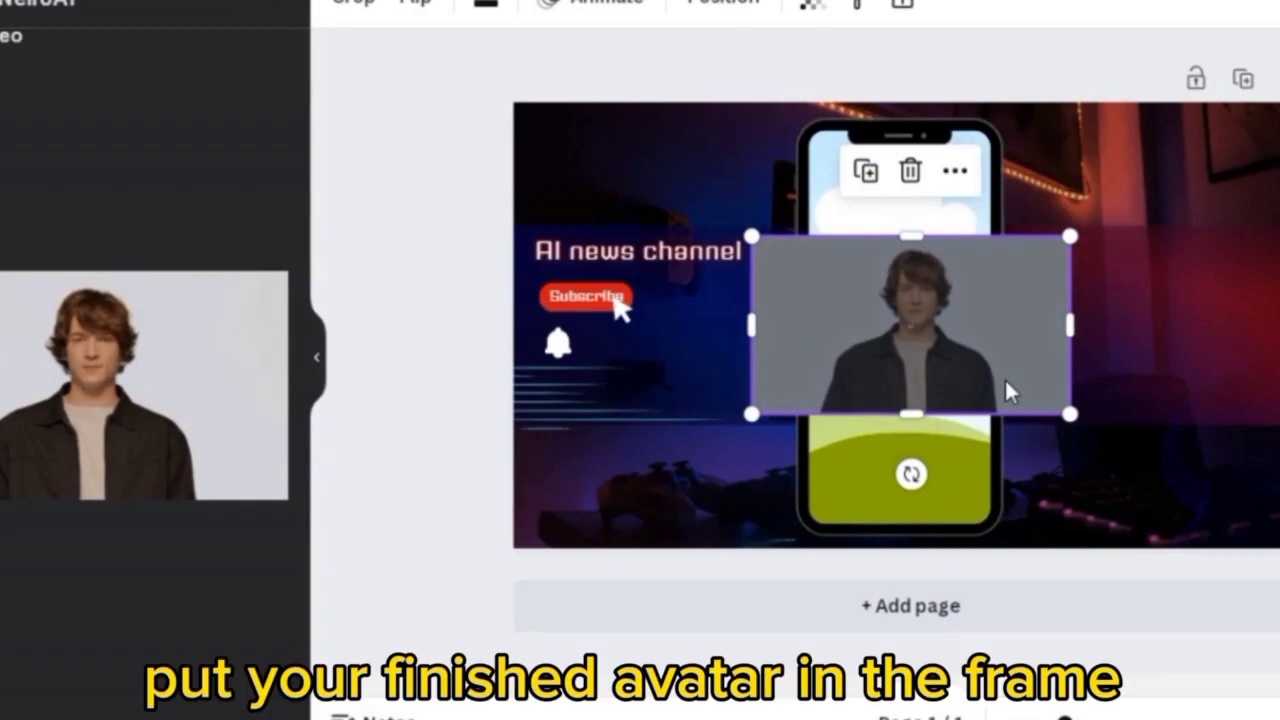
Step: Drag the generated avatar video into the phone frame so it fills it
left_click_drag(988, 324, 968, 334)
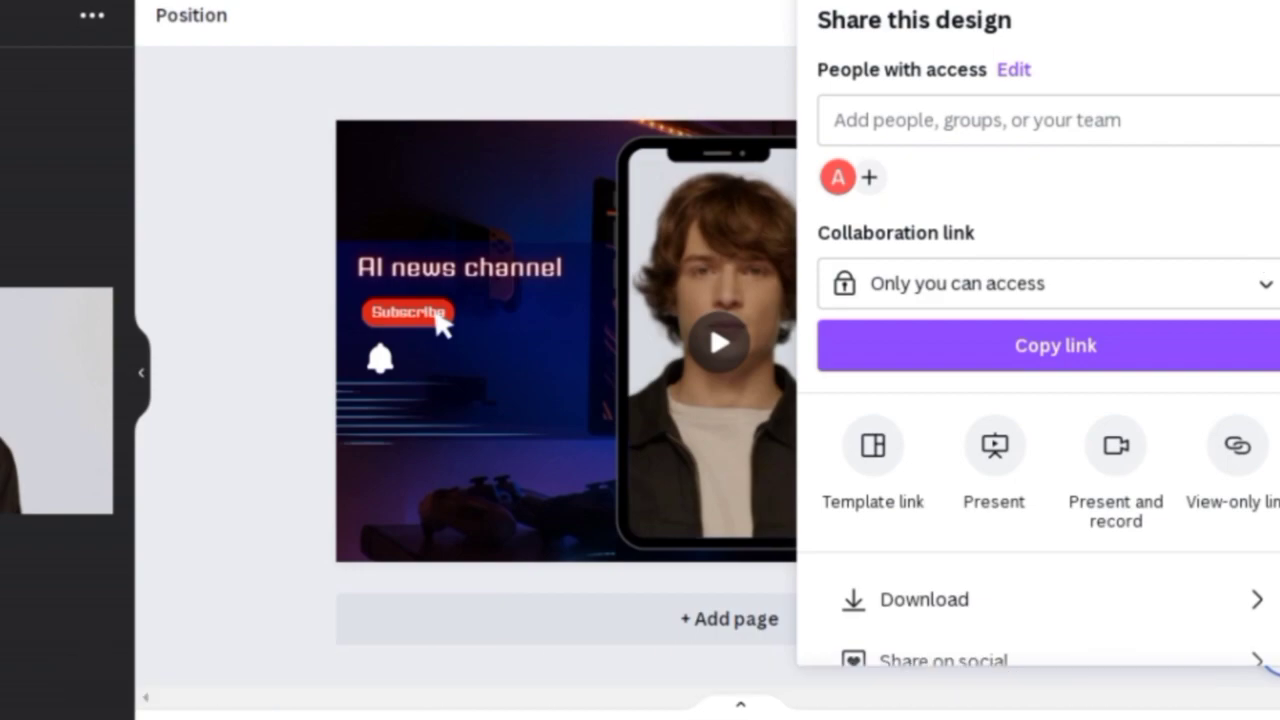
Step: Download the banner with the file type changed from GIF to MP4 Video
left_click(950, 600)
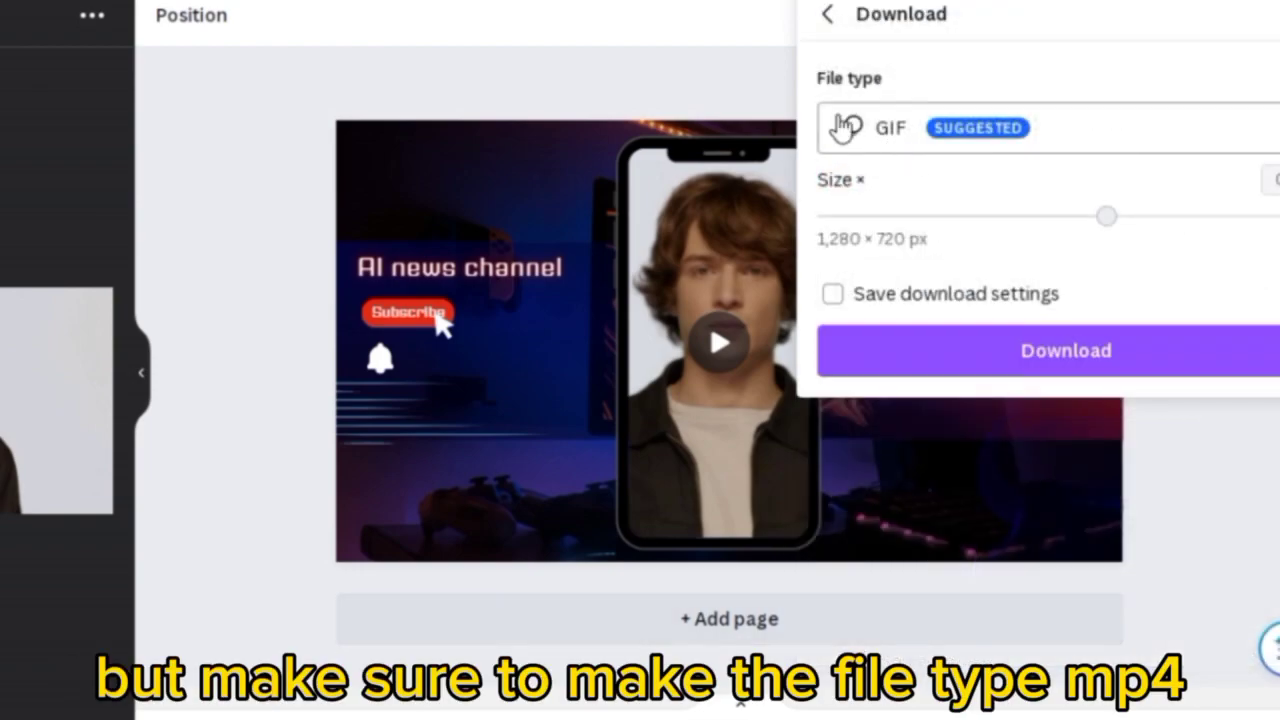
left_click(1087, 140)
left_click(960, 580)
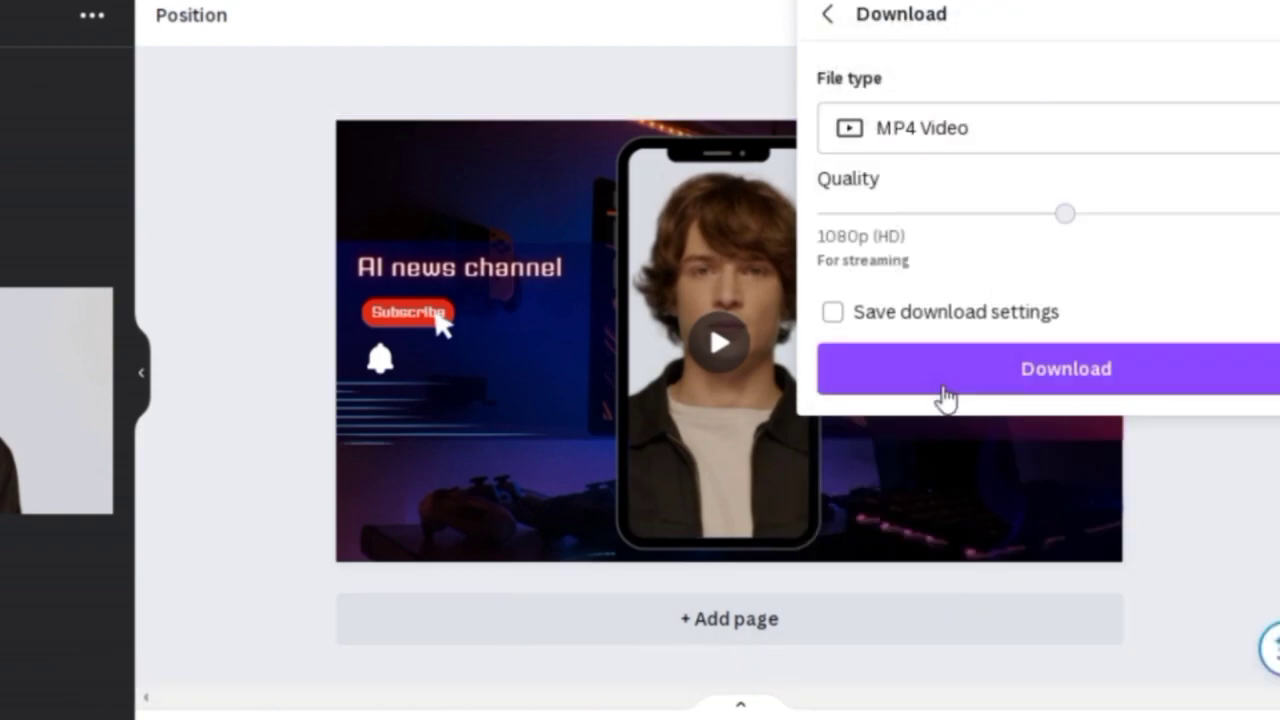
left_click(1008, 375)
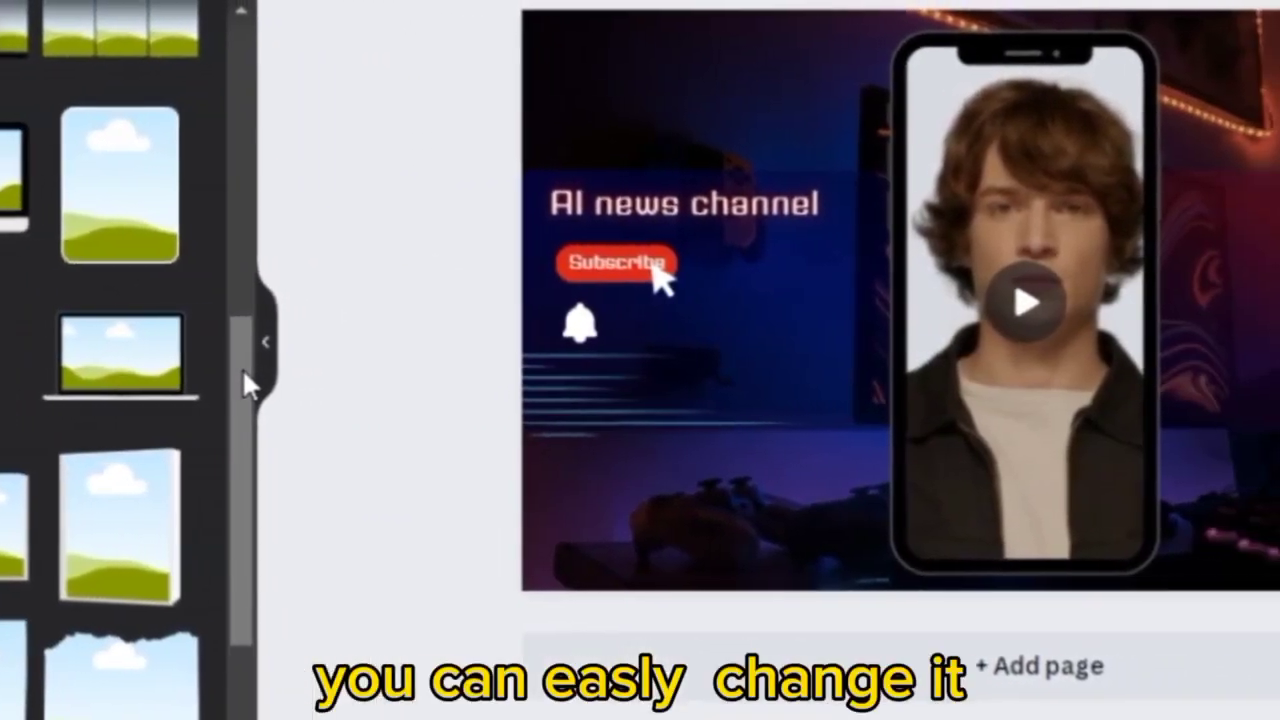
Step: Delete the phone frame from the banner
left_click(1250, 100)
left_click(831, 655)
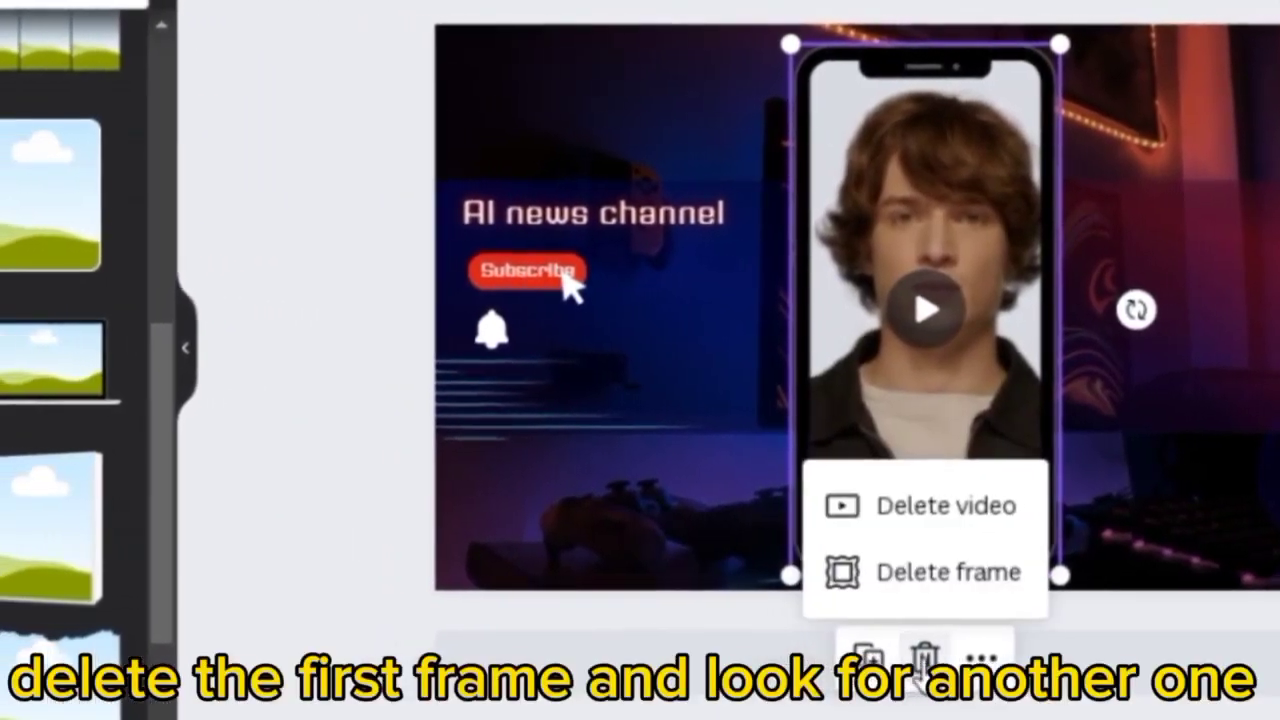
left_click(850, 571)
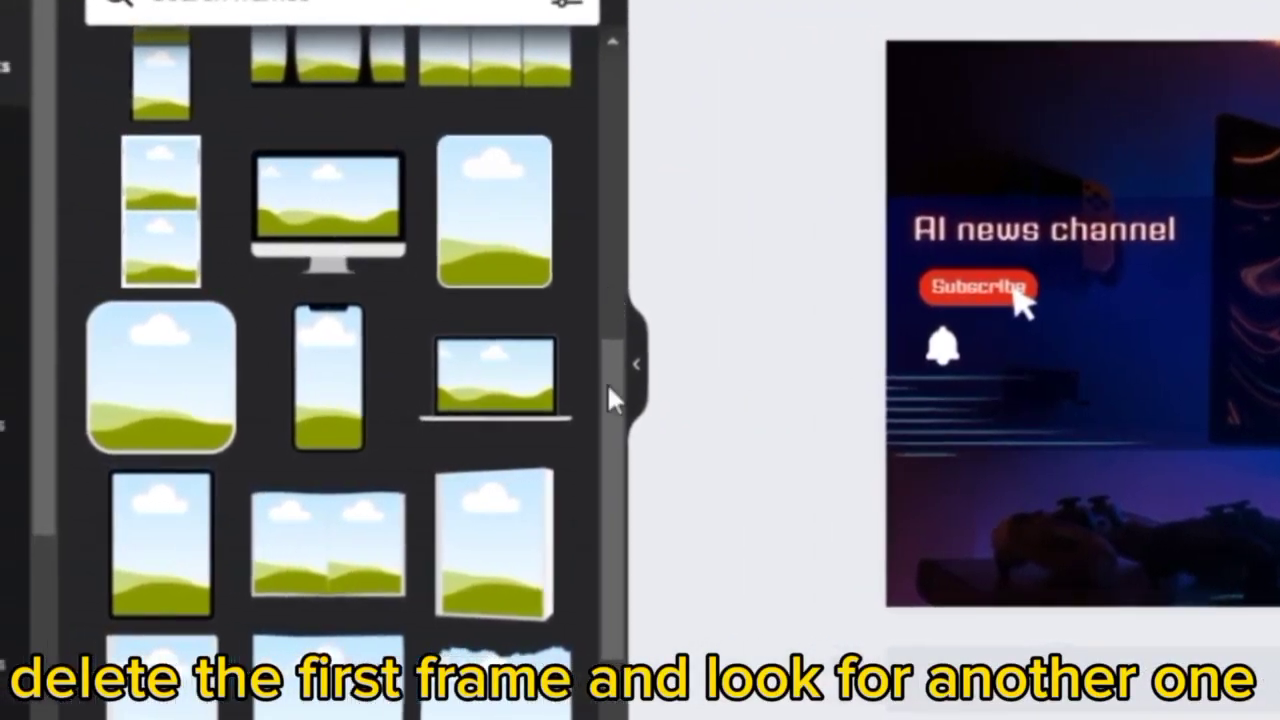
Step: Add a circle frame, shrink it, and place it at the banner's bottom-right
left_click_drag(432, 390, 432, 701)
left_click_drag(675, 712, 663, 194)
left_click(251, 150)
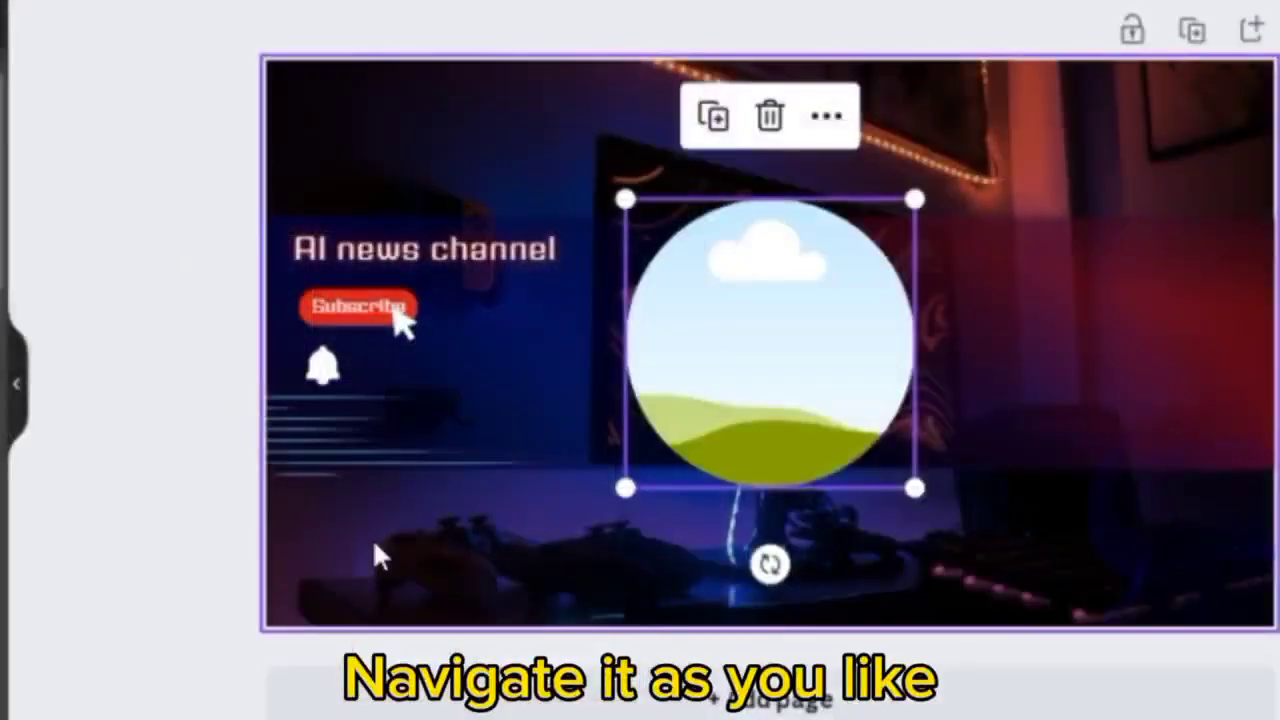
left_click_drag(914, 488, 886, 466)
left_click_drag(799, 382, 1151, 491)
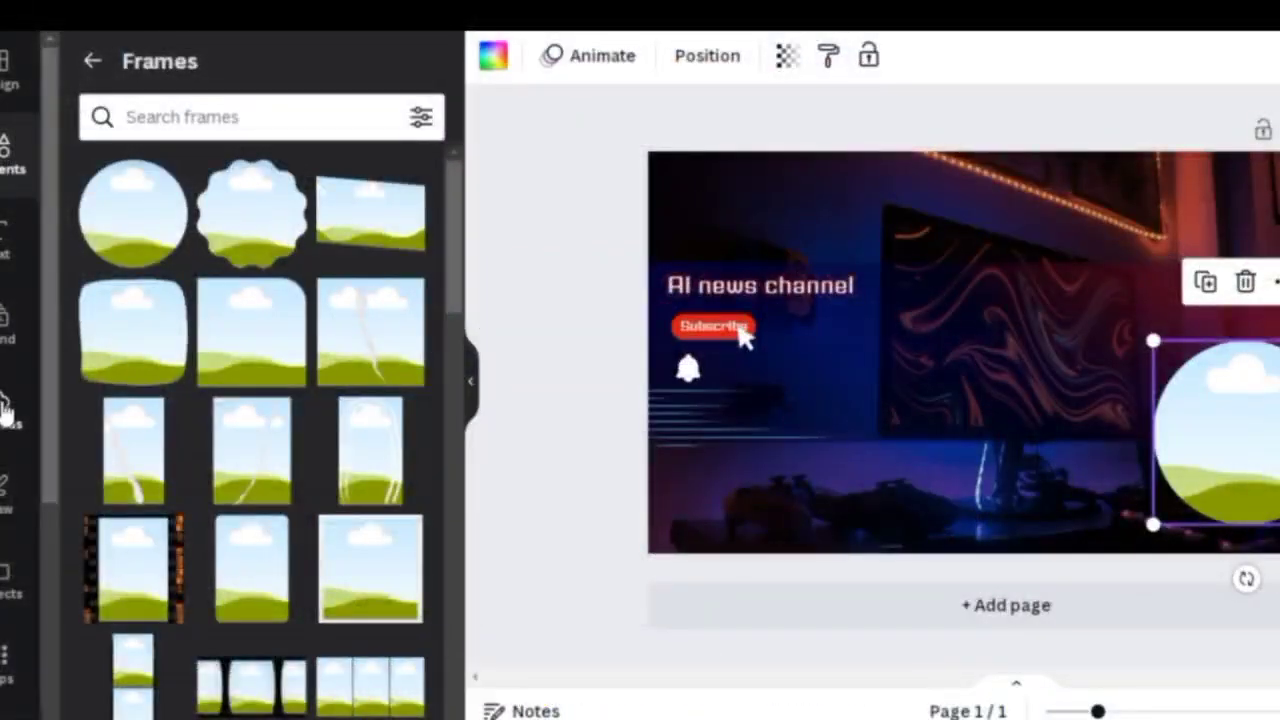
Step: Put the uploaded 31.5 s presenter video into the circle frame
left_click(23, 385)
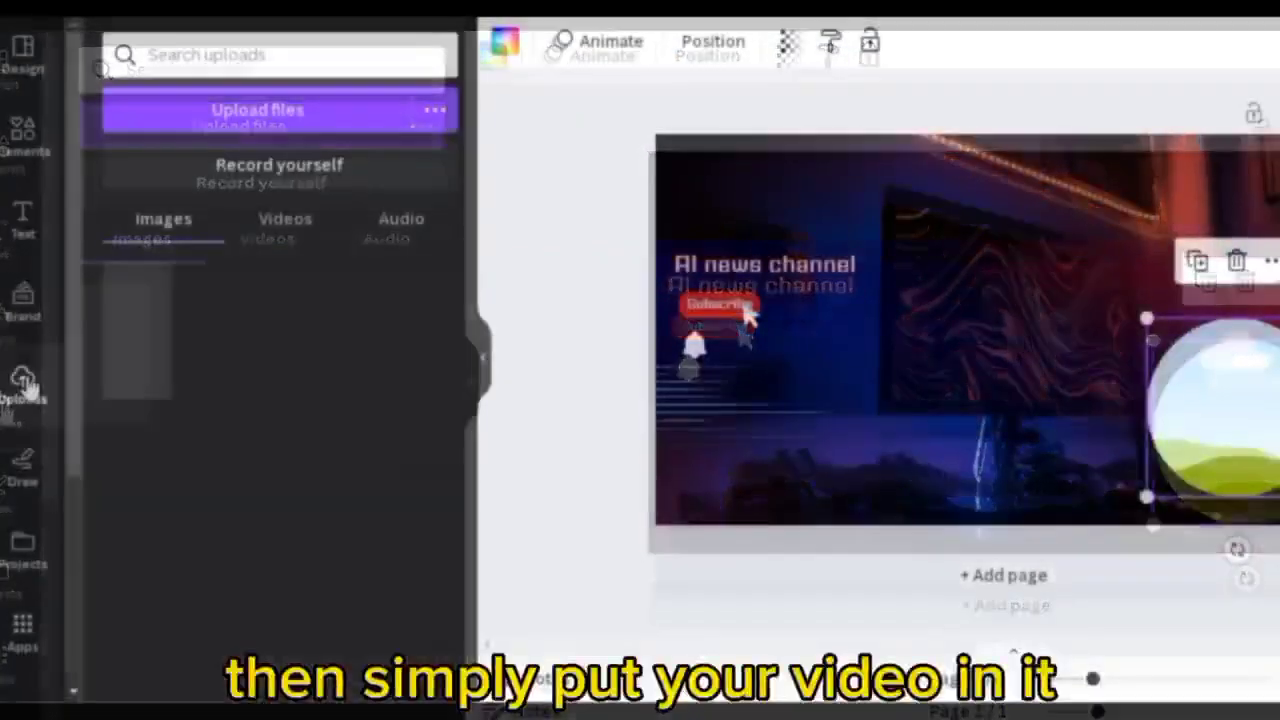
left_click(283, 232)
left_click_drag(188, 315, 1207, 400)
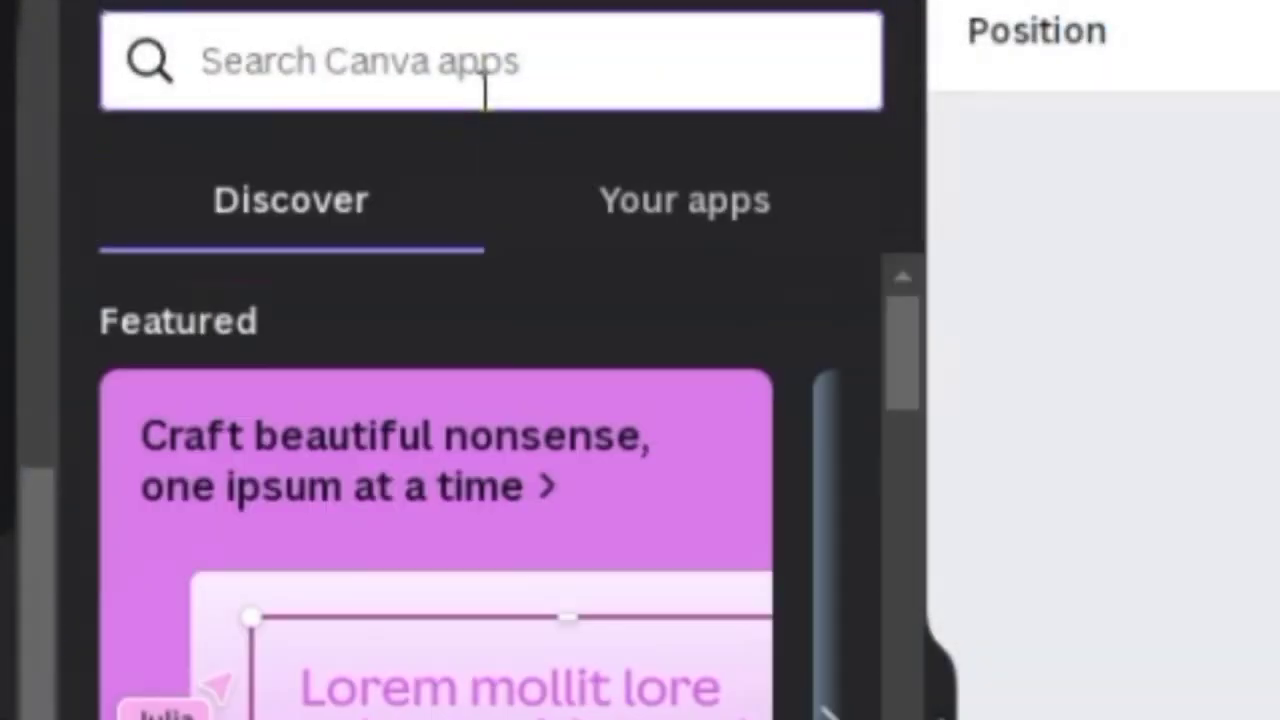
Step: Search Apps for 'heygen', open HeyGen AI Avatars, and choose the cartoon woman character photo
type("hey")
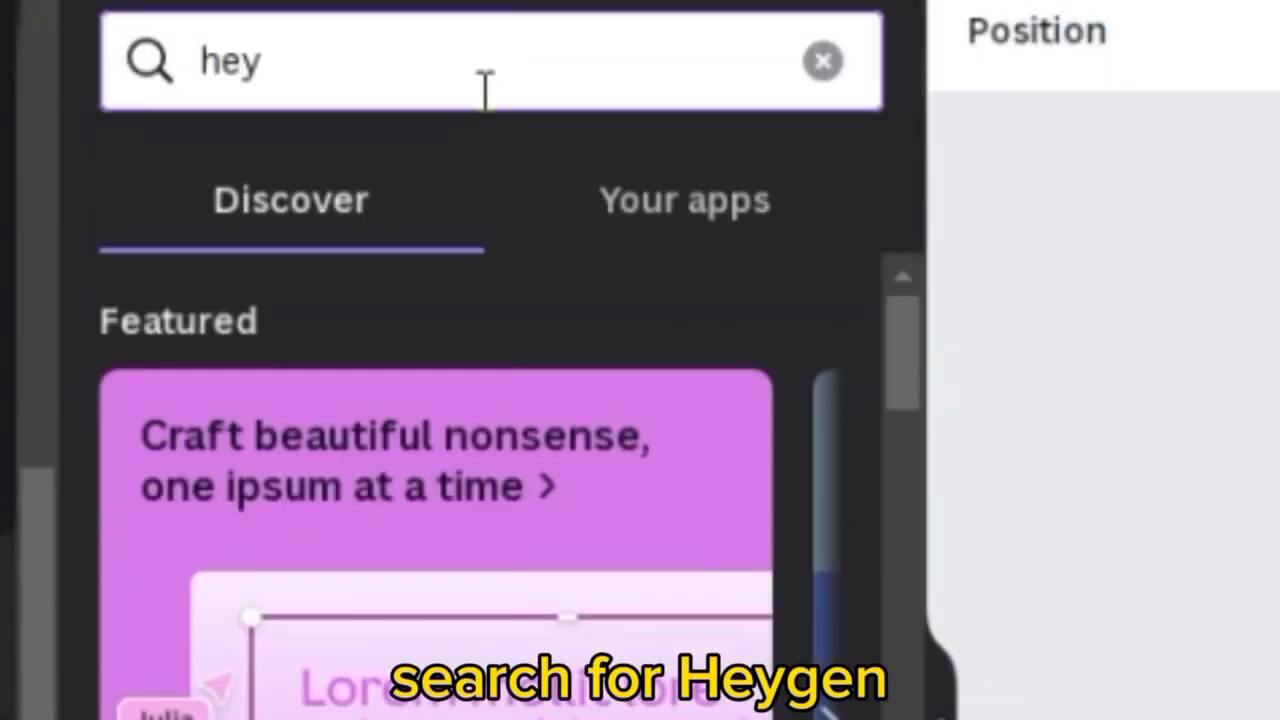
type("ge")
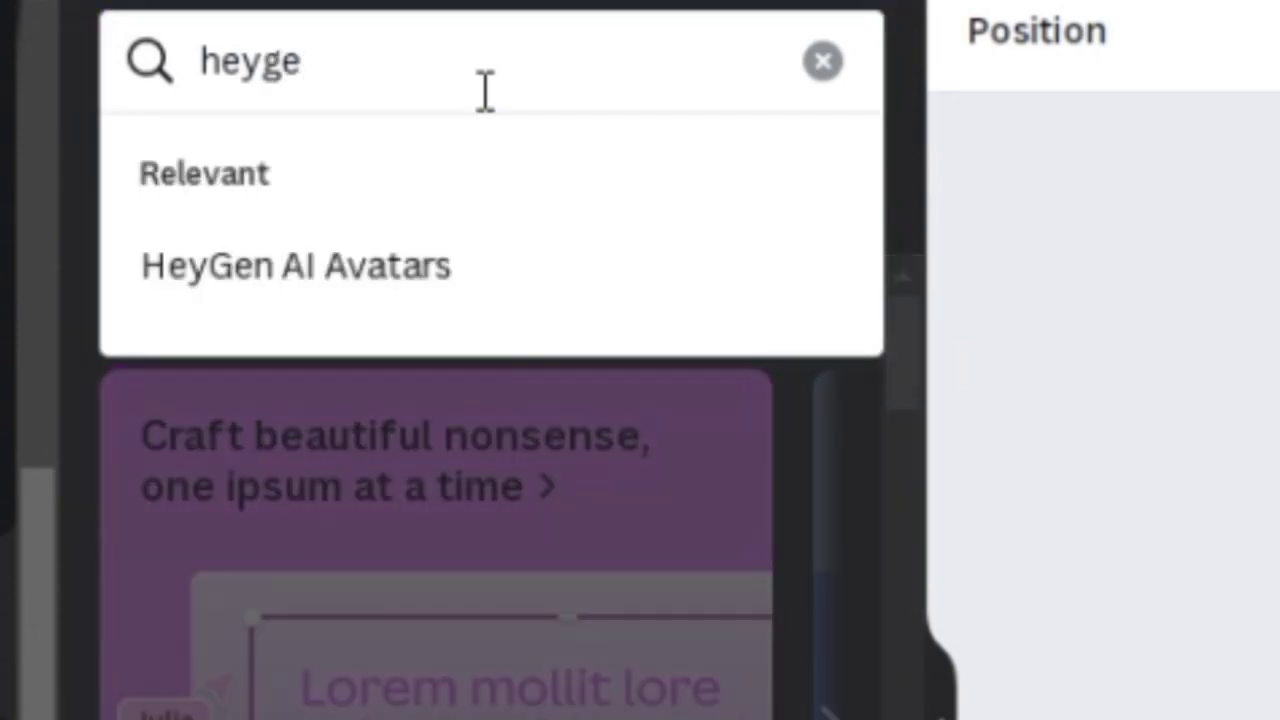
left_click(394, 268)
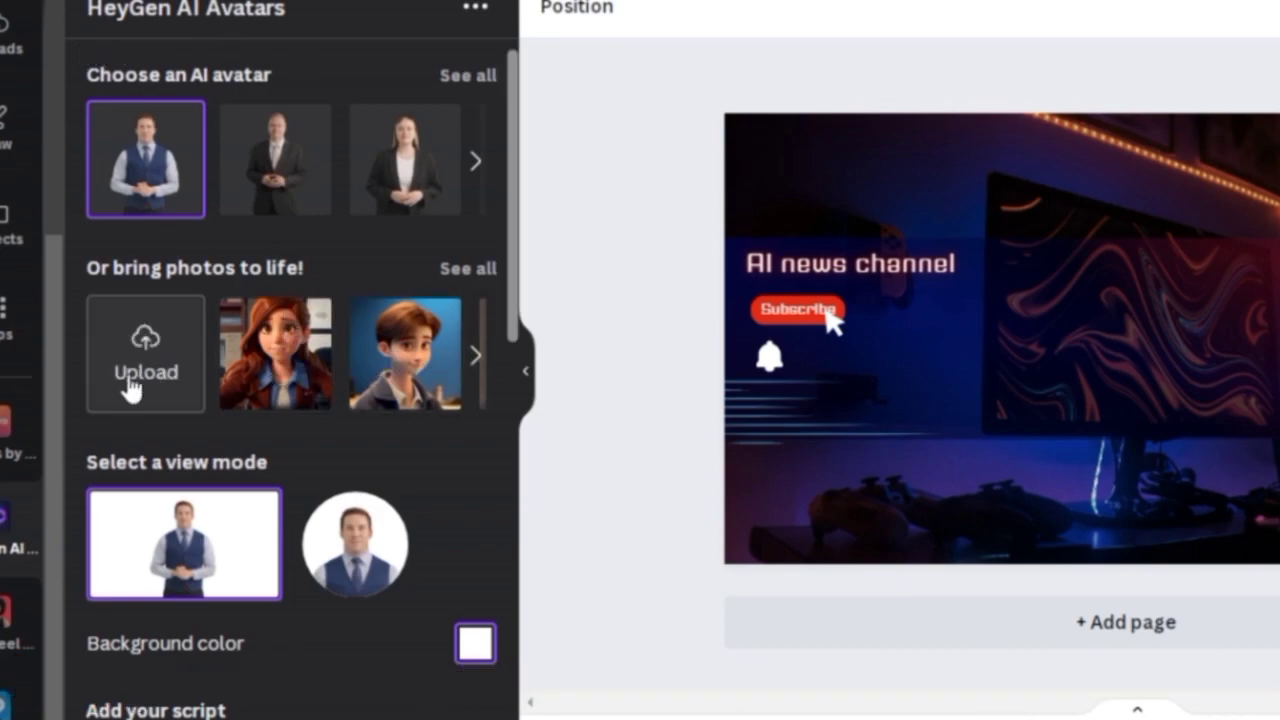
left_click_drag(511, 333, 480, 388)
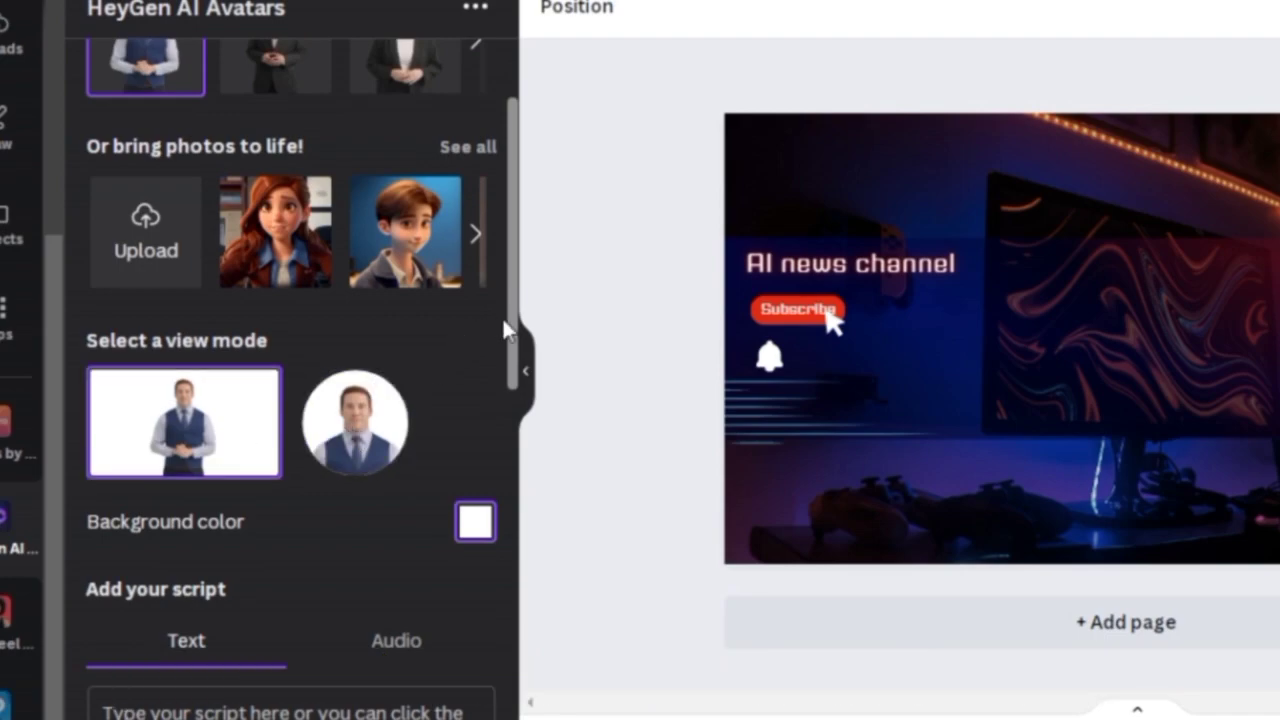
left_click_drag(513, 333, 516, 483)
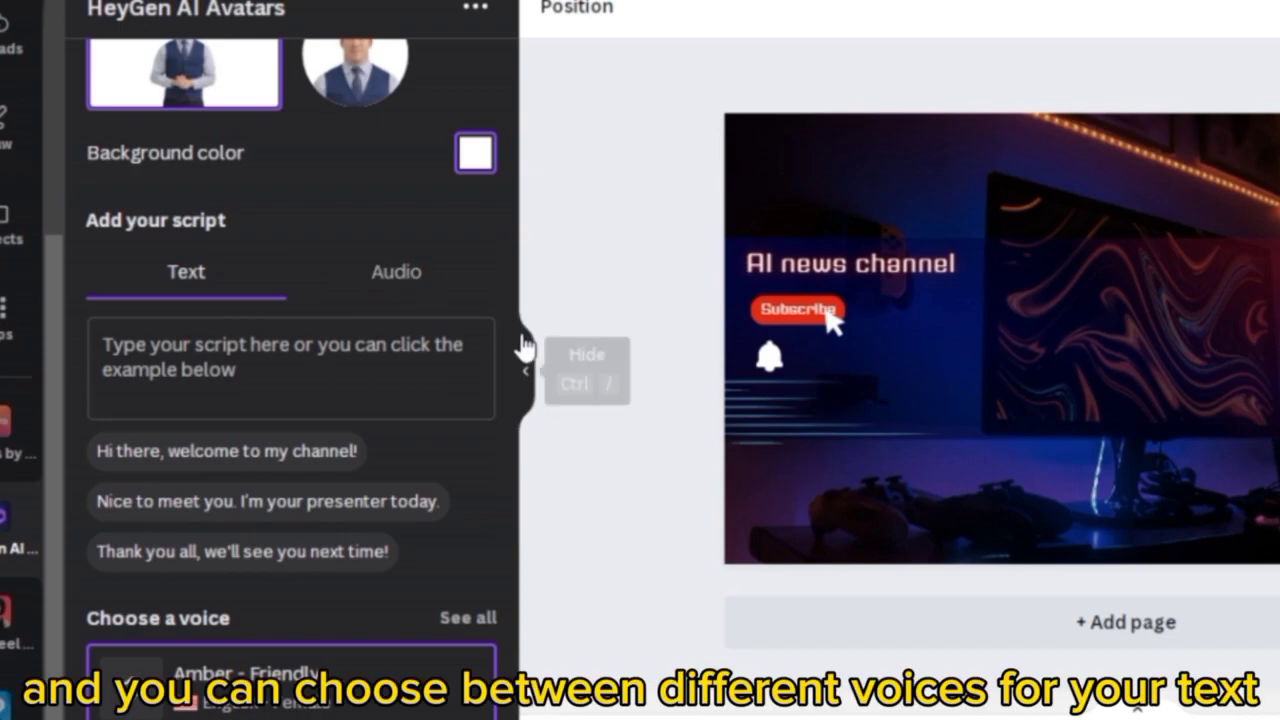
left_click_drag(507, 329, 490, 637)
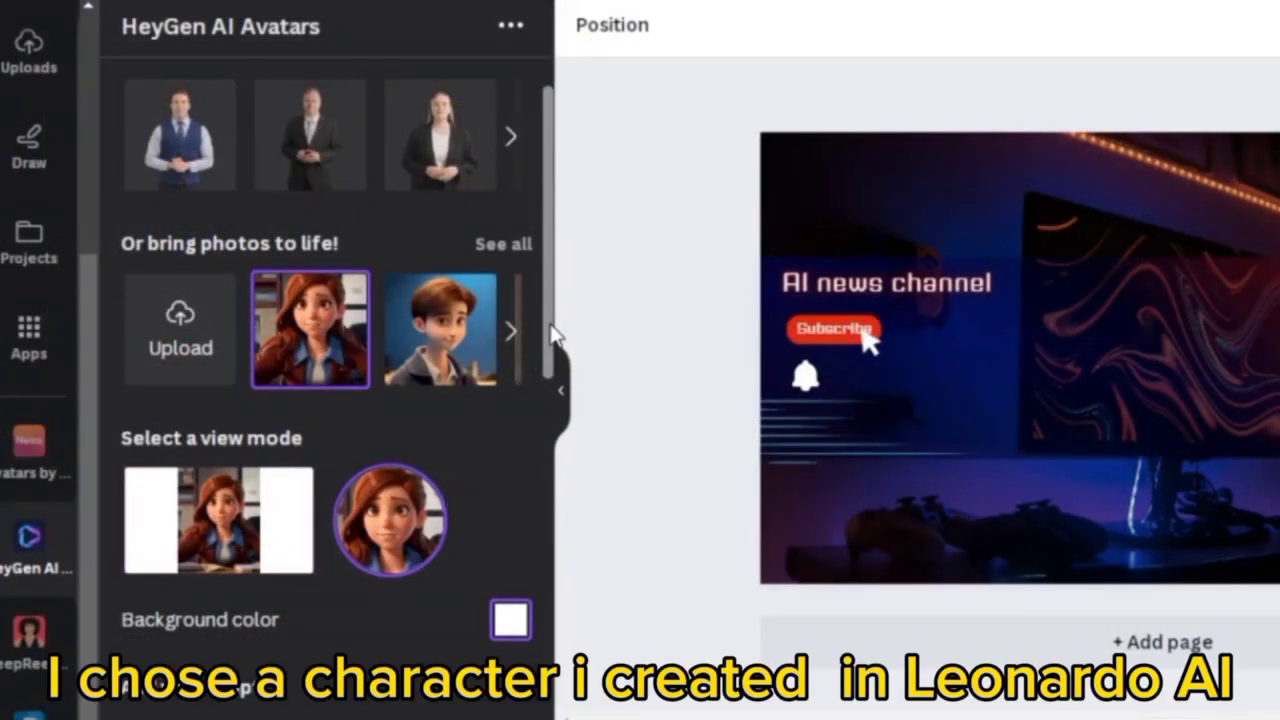
left_click_drag(551, 326, 539, 501)
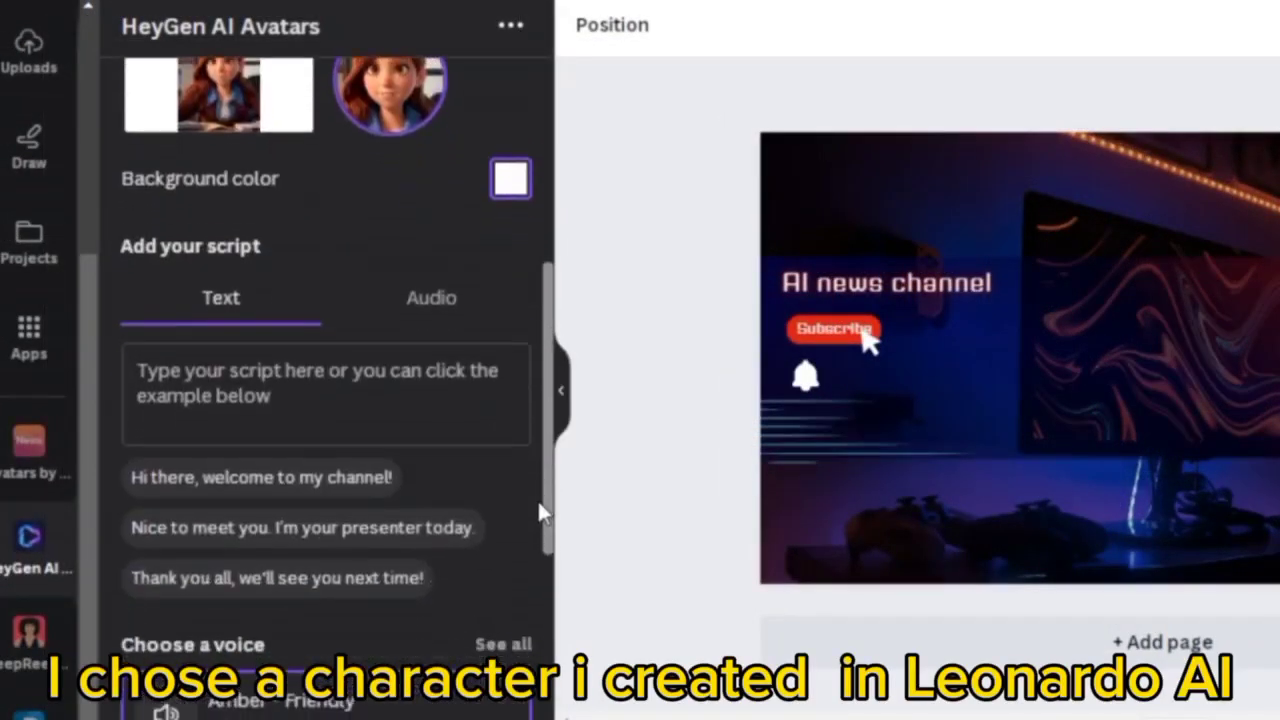
Step: Paste the prepared paragraph as the HeyGen script and remove the old avatar video and circle frame
right_click(409, 412)
left_click(473, 576)
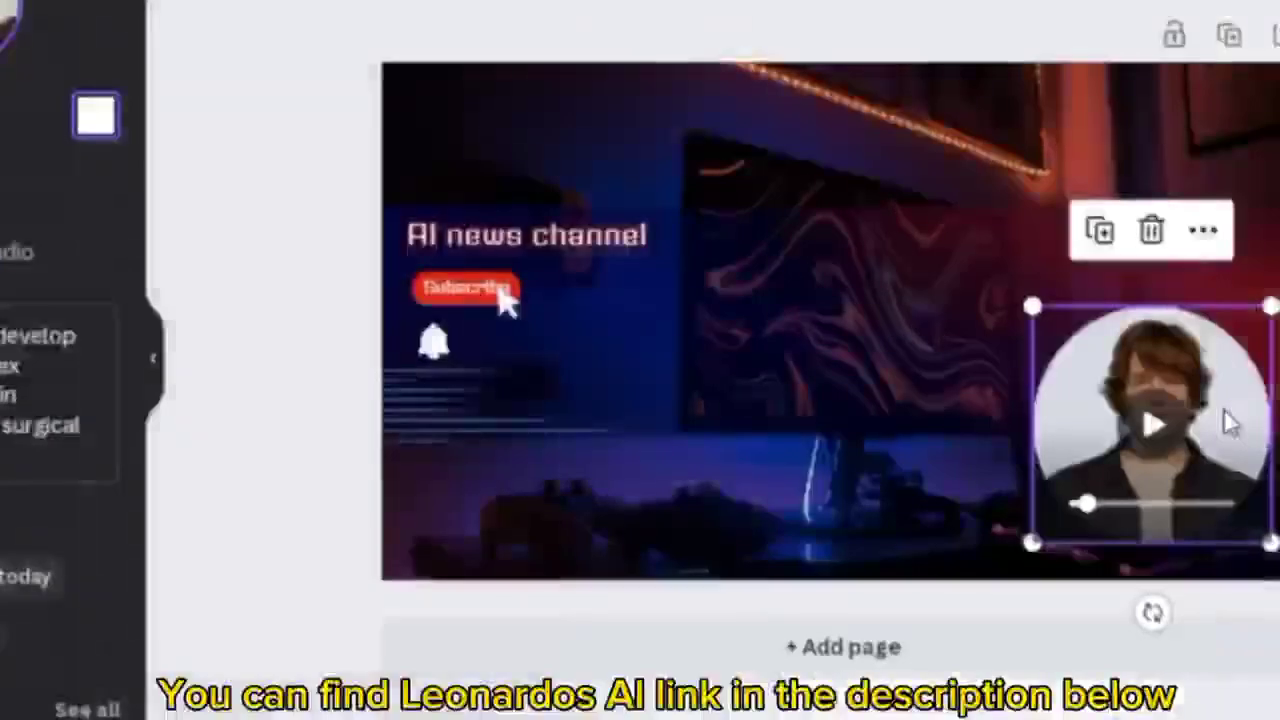
left_click(1155, 230)
left_click(1145, 152)
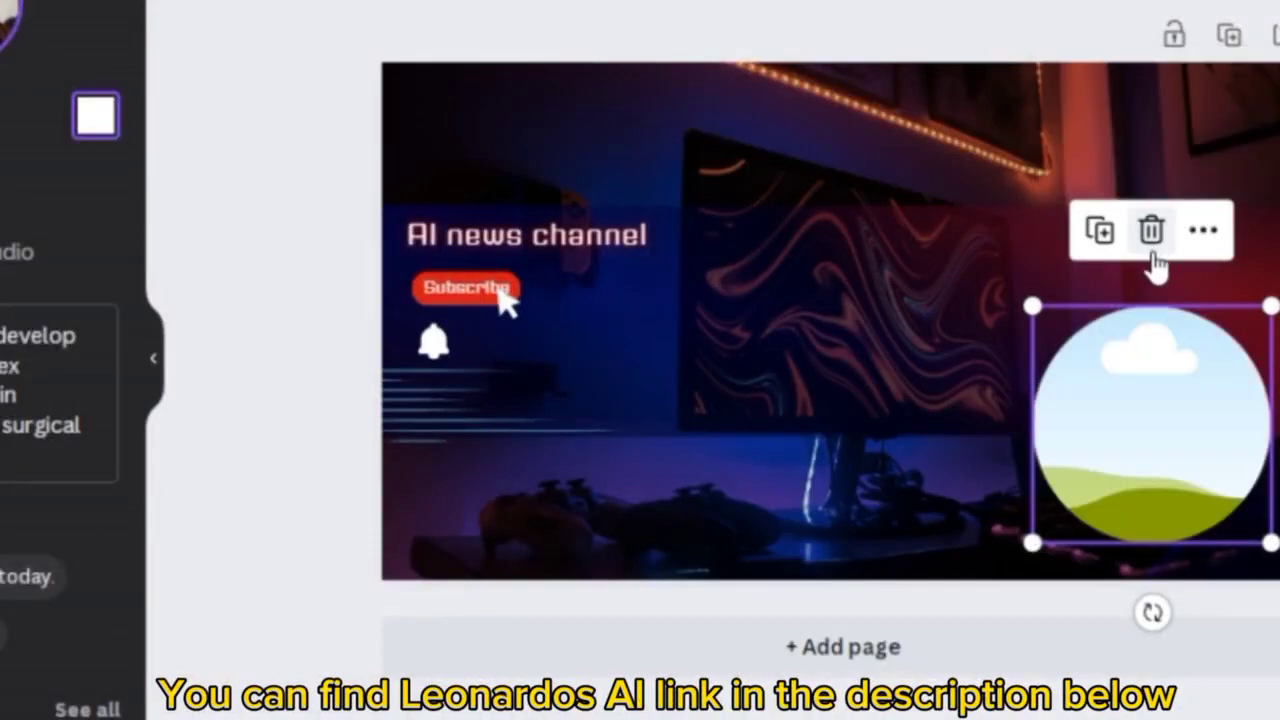
left_click(1151, 240)
Step: Generate the HeyGen AI video from the pasted script
scroll(512, 353, "down", 5)
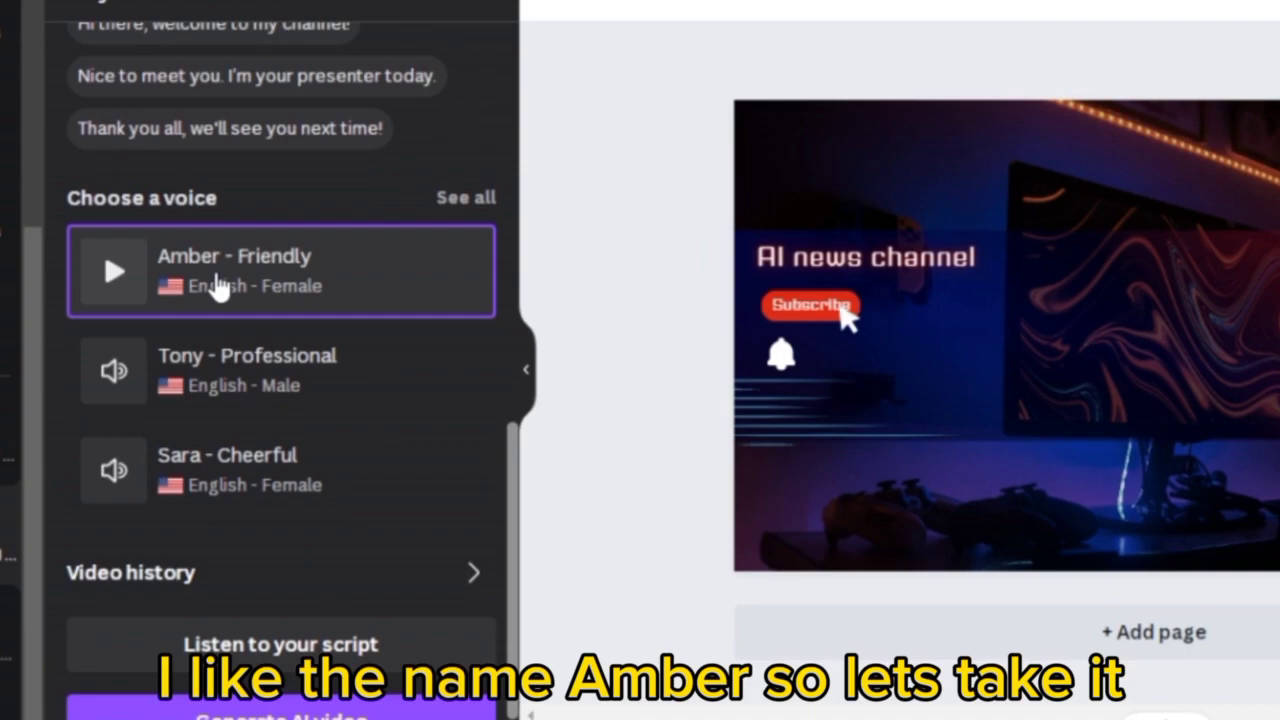
scroll(512, 548, "down", 2)
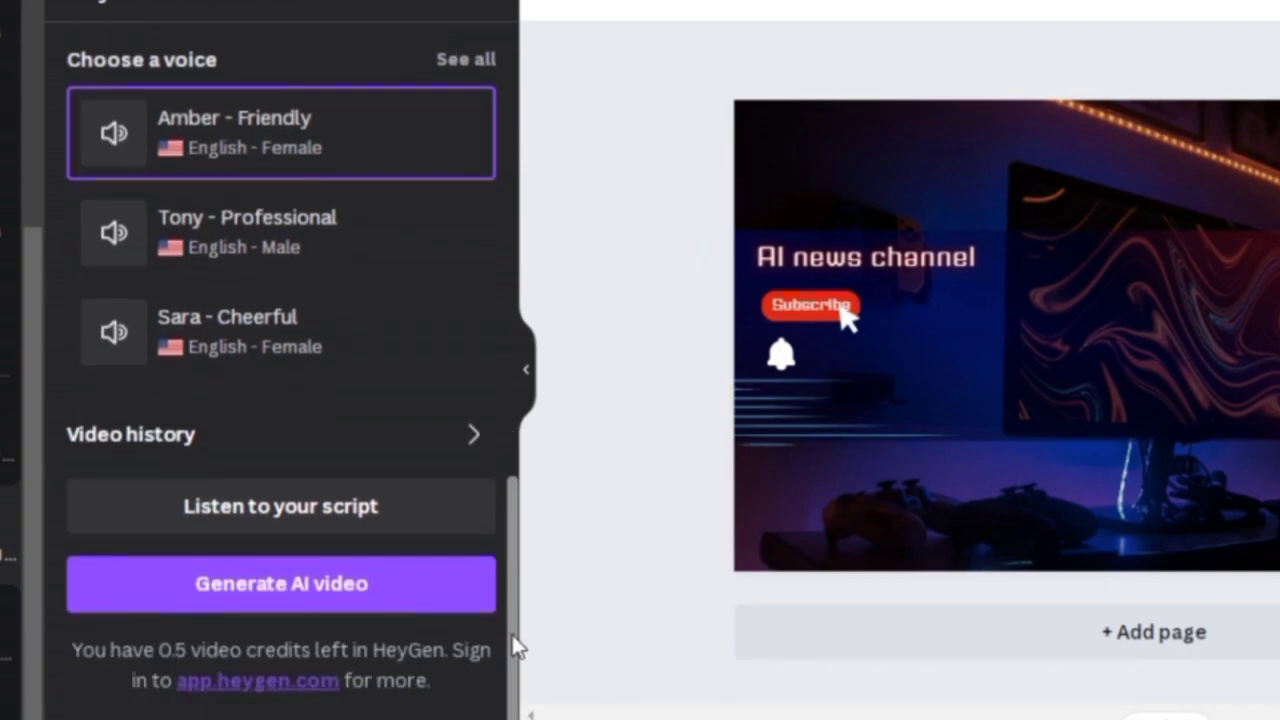
left_click(330, 600)
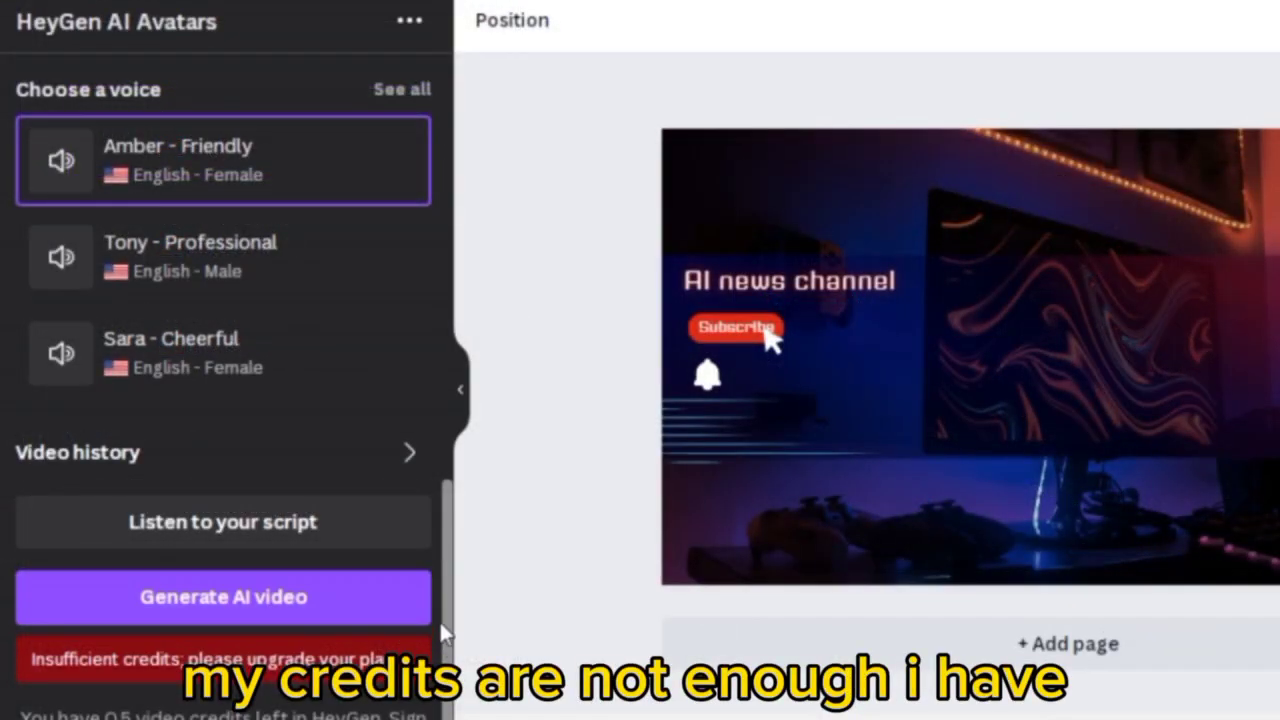
Step: Delete a paragraph from the script and generate the talking avatar video again
scroll(271, 500, "up", 6)
left_click_drag(286, 463, 132, 350)
key("BackSpace")
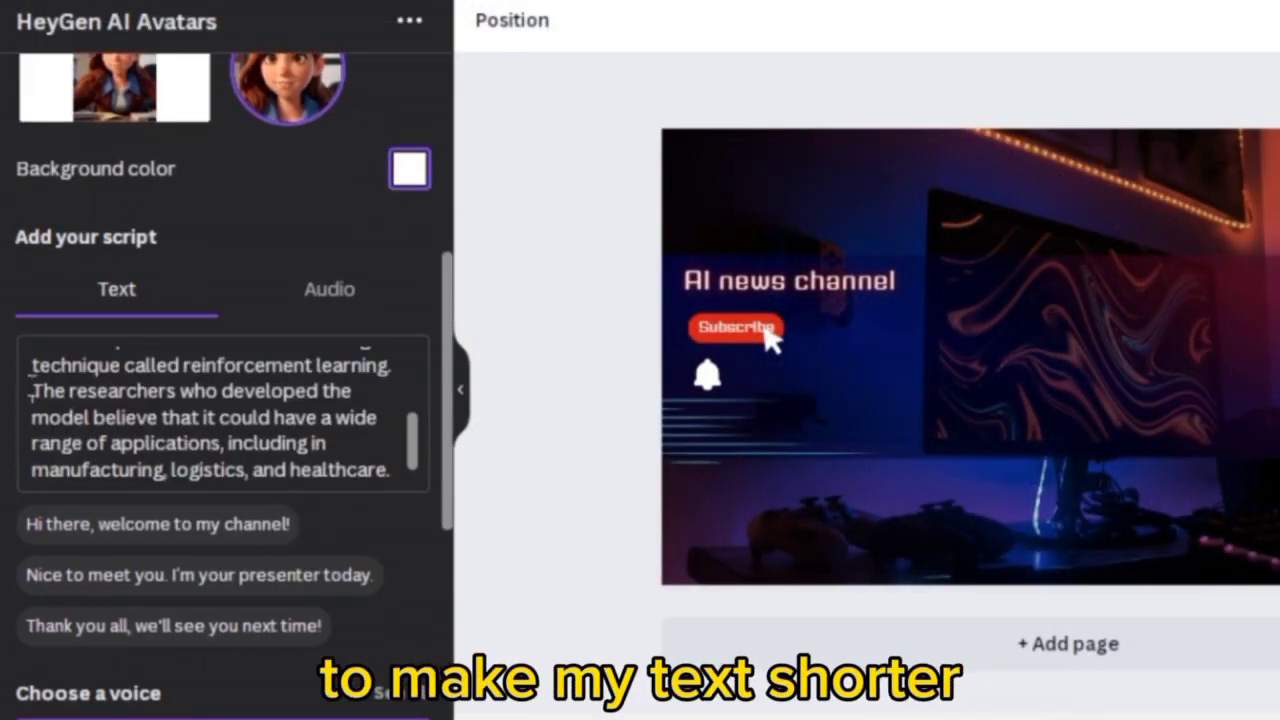
scroll(414, 366, "up", 3)
scroll(323, 543, "down", 10)
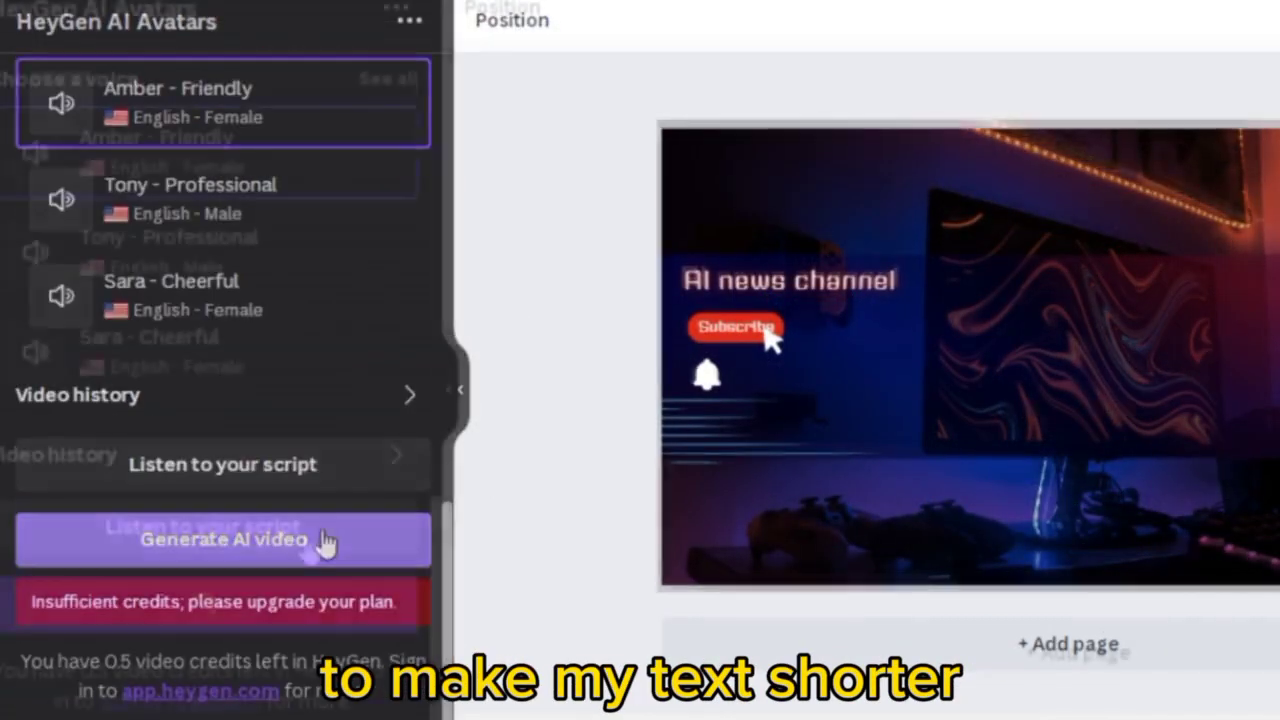
left_click(325, 543)
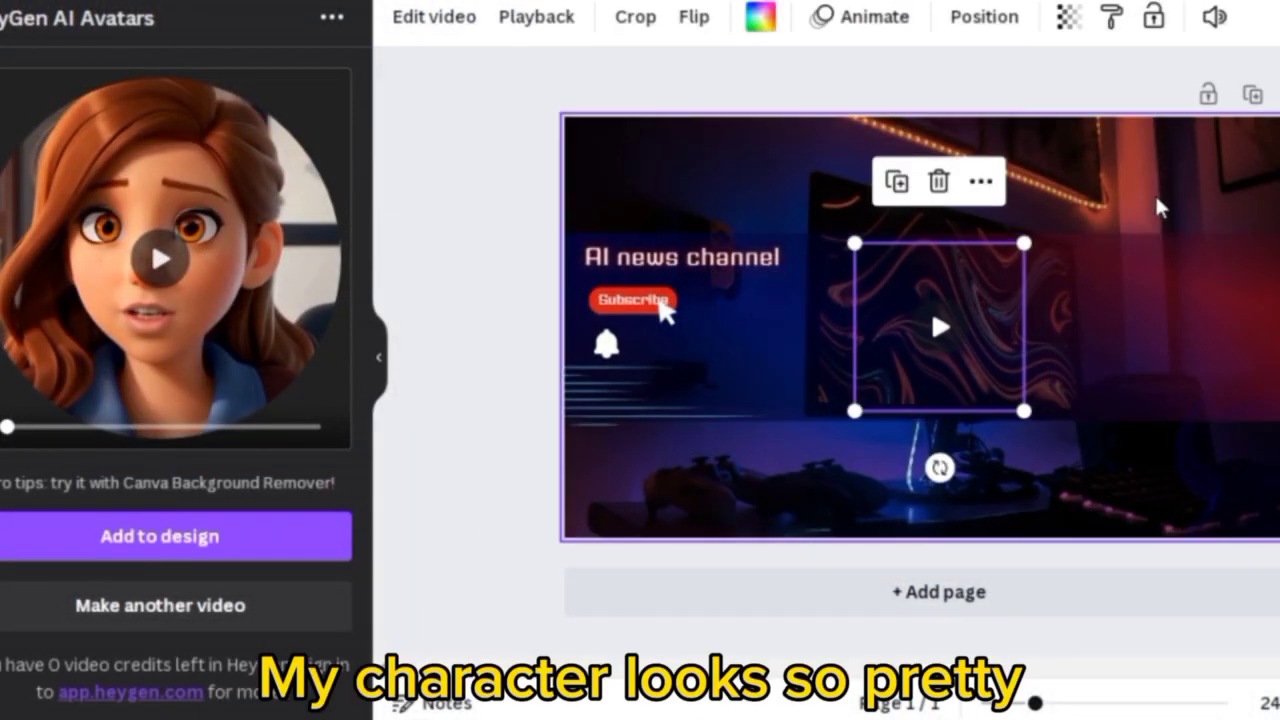
Step: Detach the cartoon avatar video from its background and set it in the right-side circle frame
right_click(1128, 183)
left_click(860, 543)
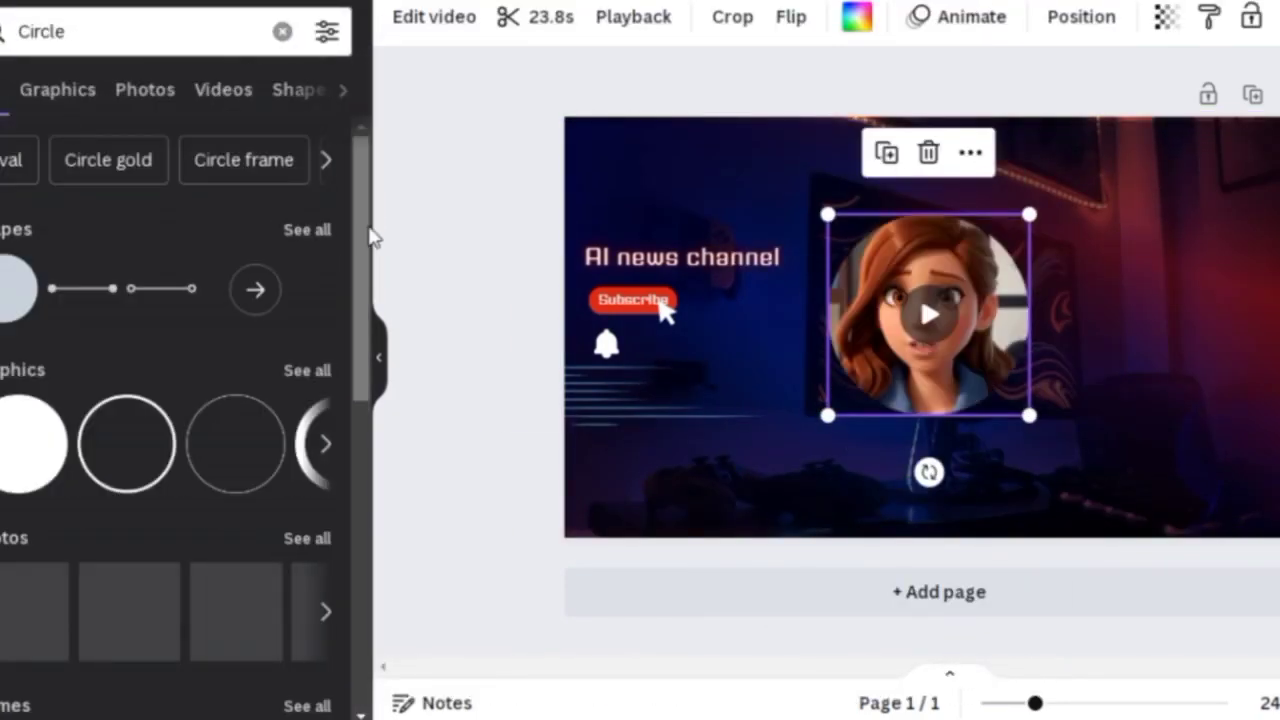
scroll(180, 400, "down", 2)
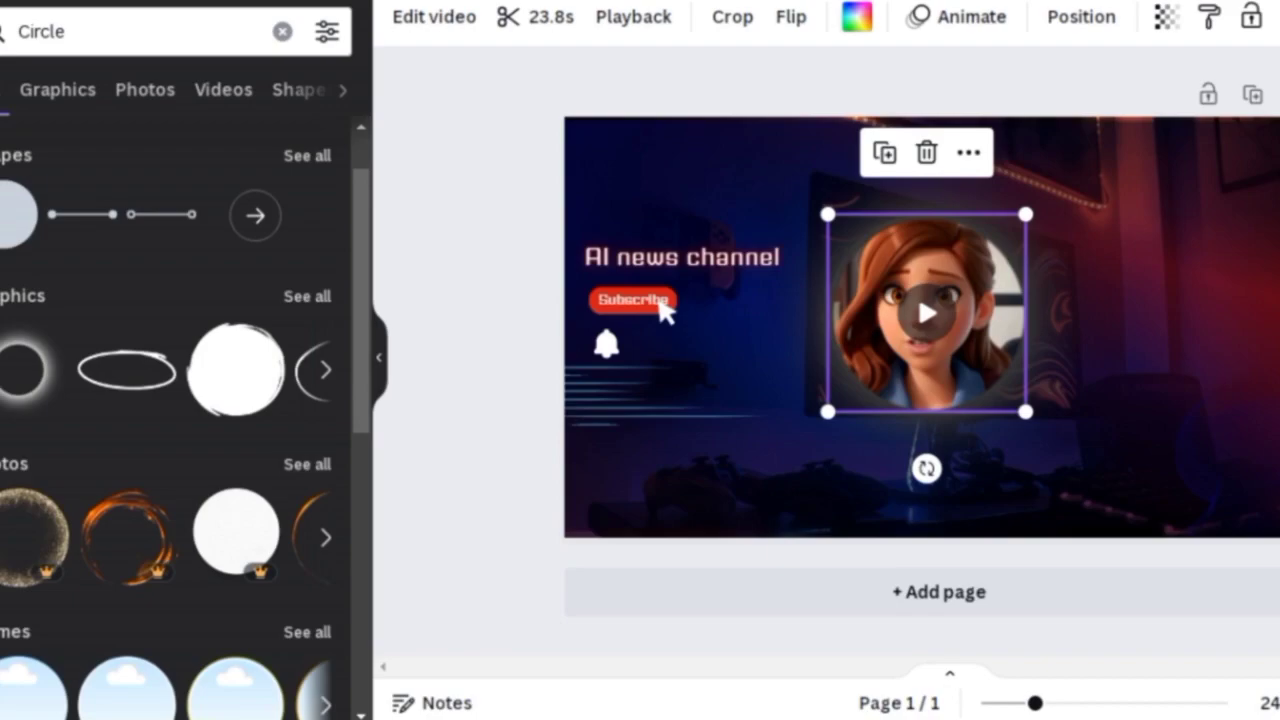
left_click(1125, 573)
left_click(1157, 366)
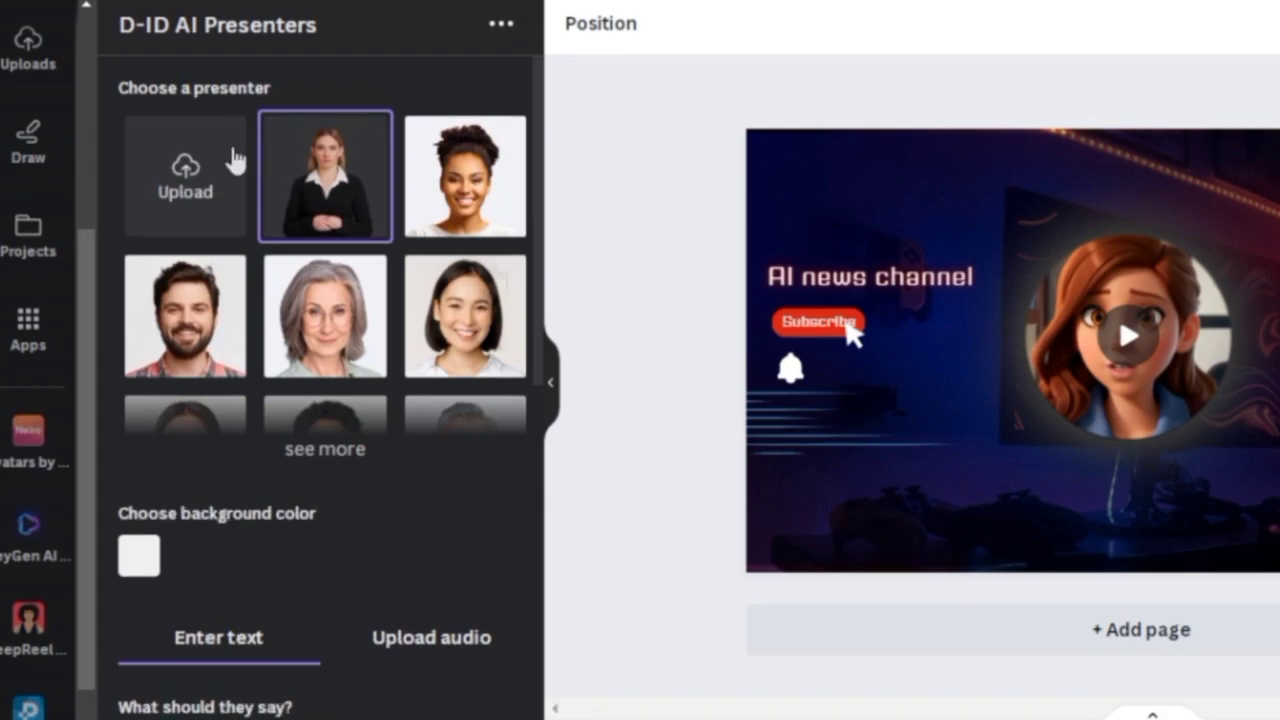
Step: Choose the short-haired woman as the D-ID presenter
left_click(345, 445)
left_click_drag(536, 171, 543, 263)
left_click(466, 616)
left_click_drag(541, 328, 537, 594)
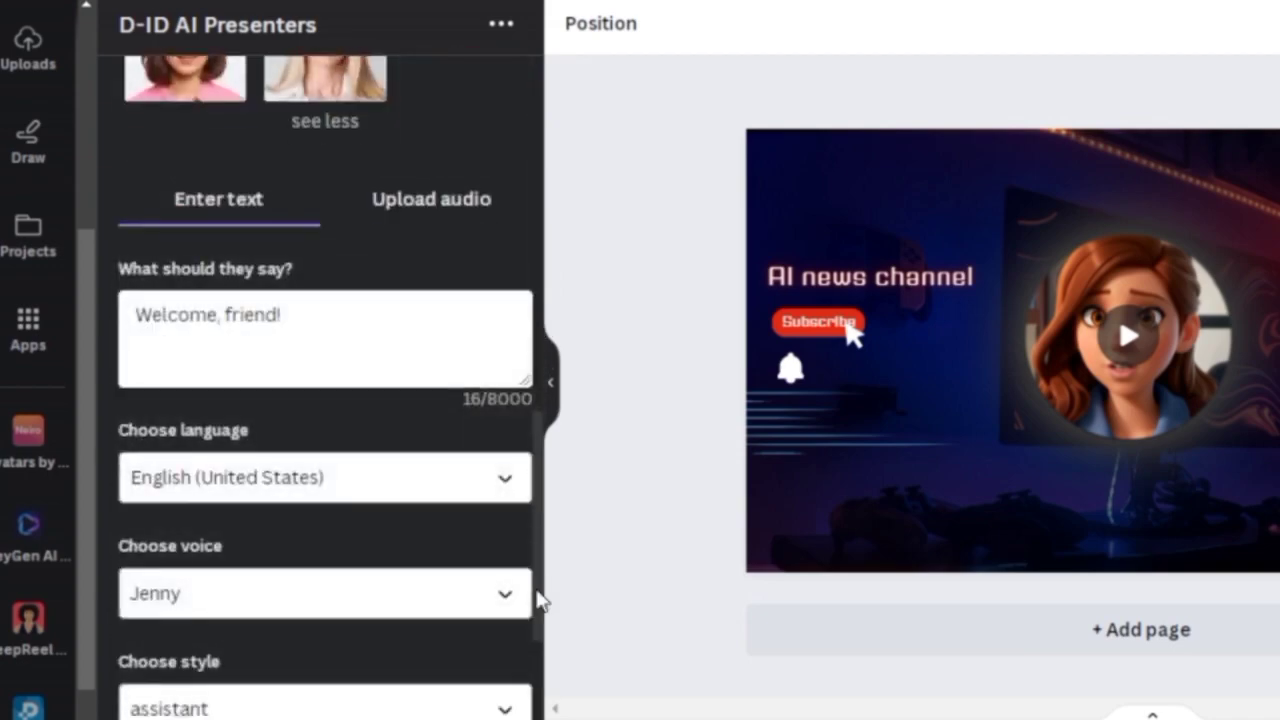
Step: Replace the sample text 'Welcome, friend!' with the prepared news script
left_click_drag(329, 298, 79, 293)
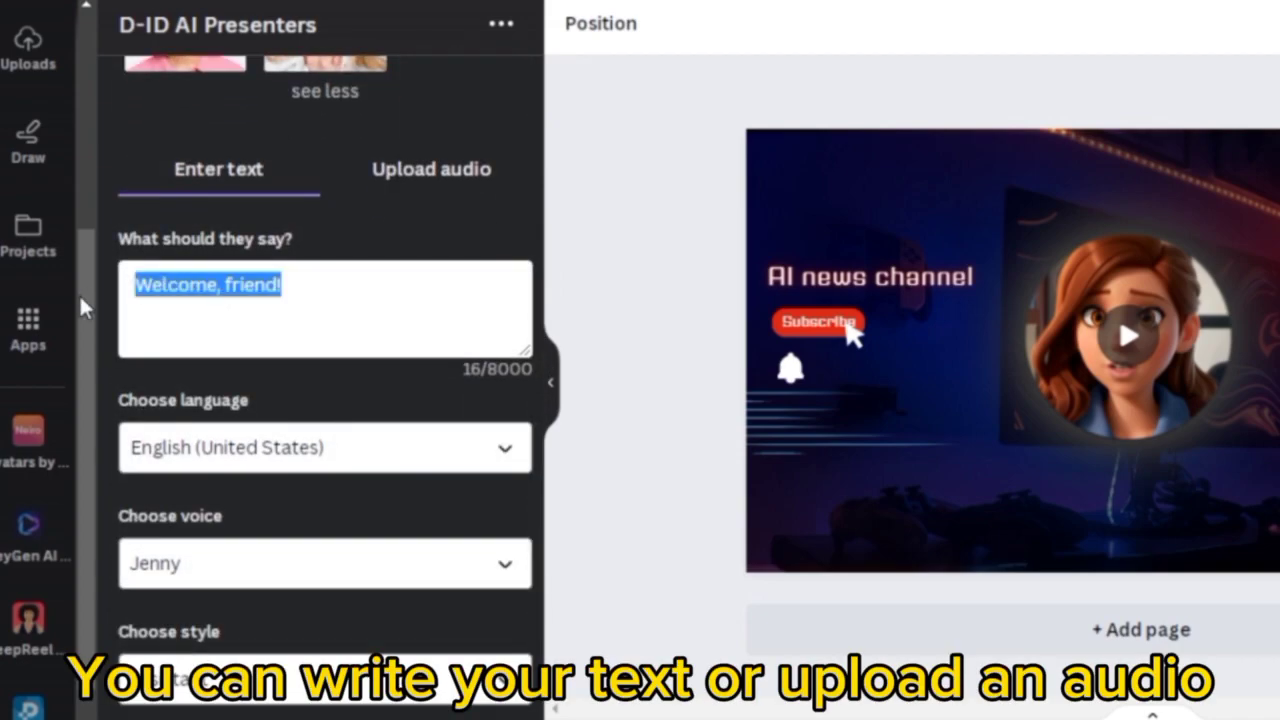
key("BackSpace")
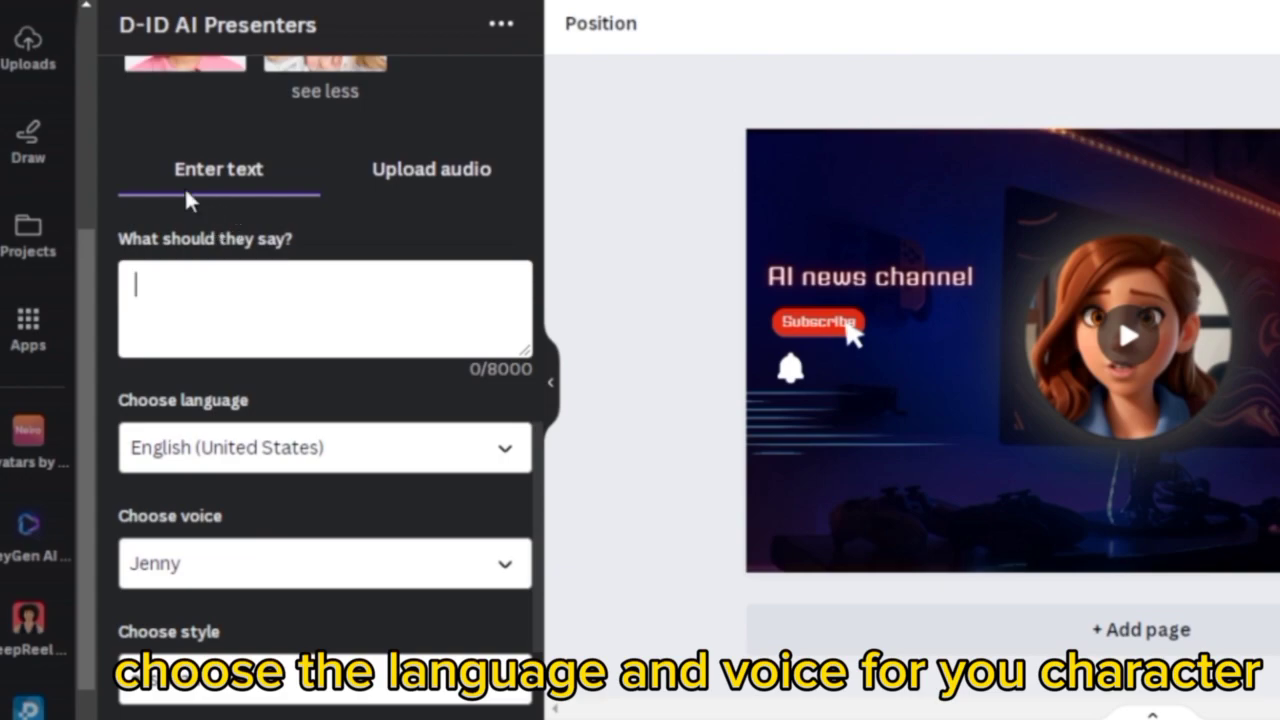
right_click(320, 309)
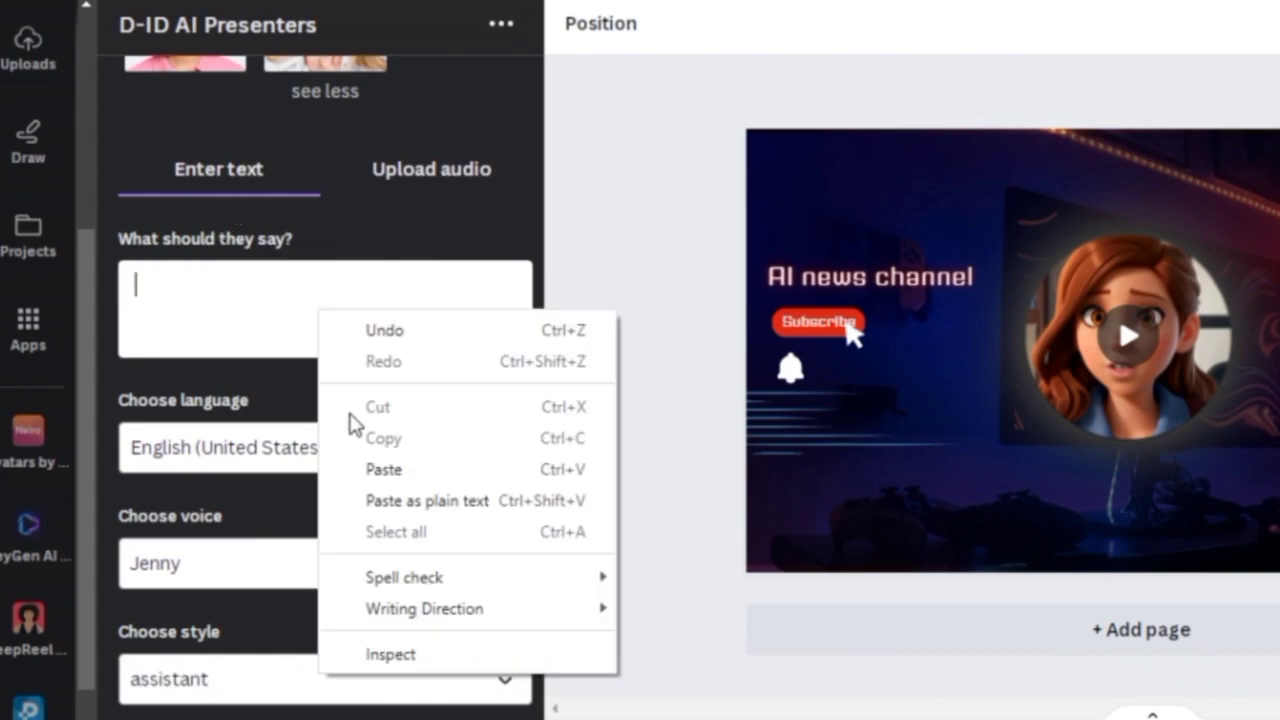
left_click(368, 467)
left_click_drag(545, 468, 545, 510)
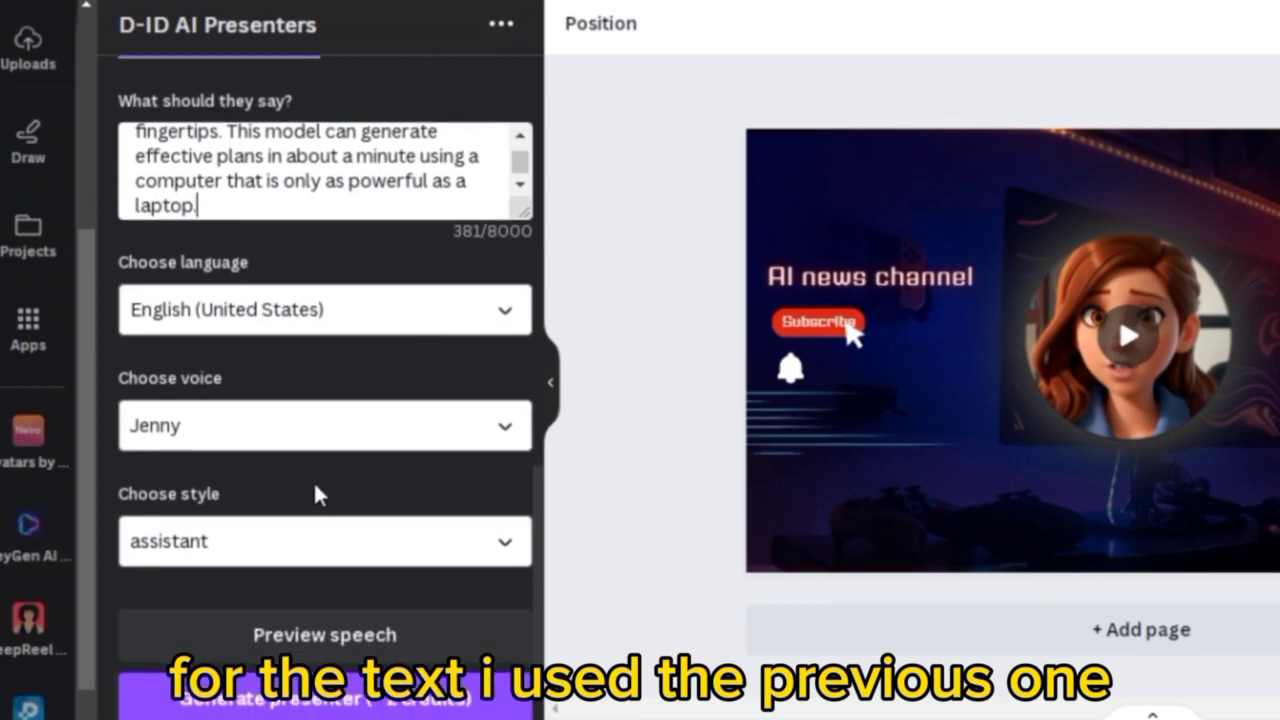
Step: Set the speaking style to newscast and generate the D-ID presenter video
left_click(488, 553)
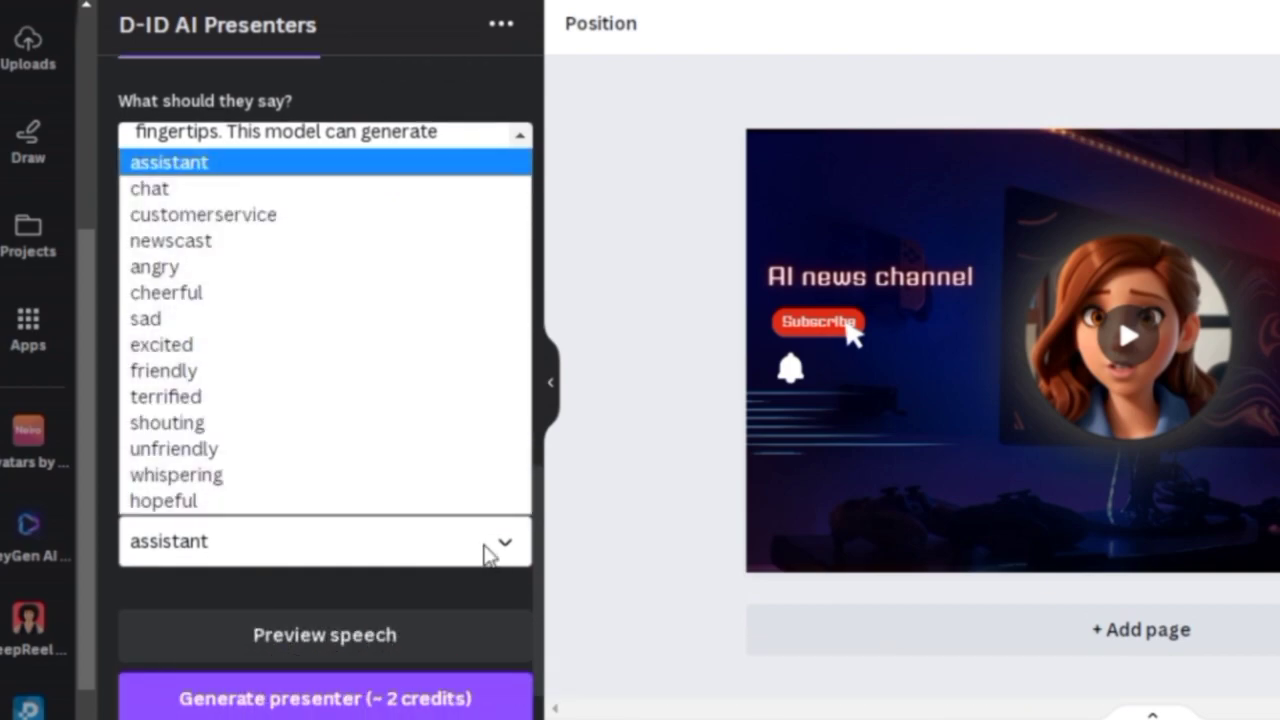
key("Down")
key("Down")
key("Down")
key("Return")
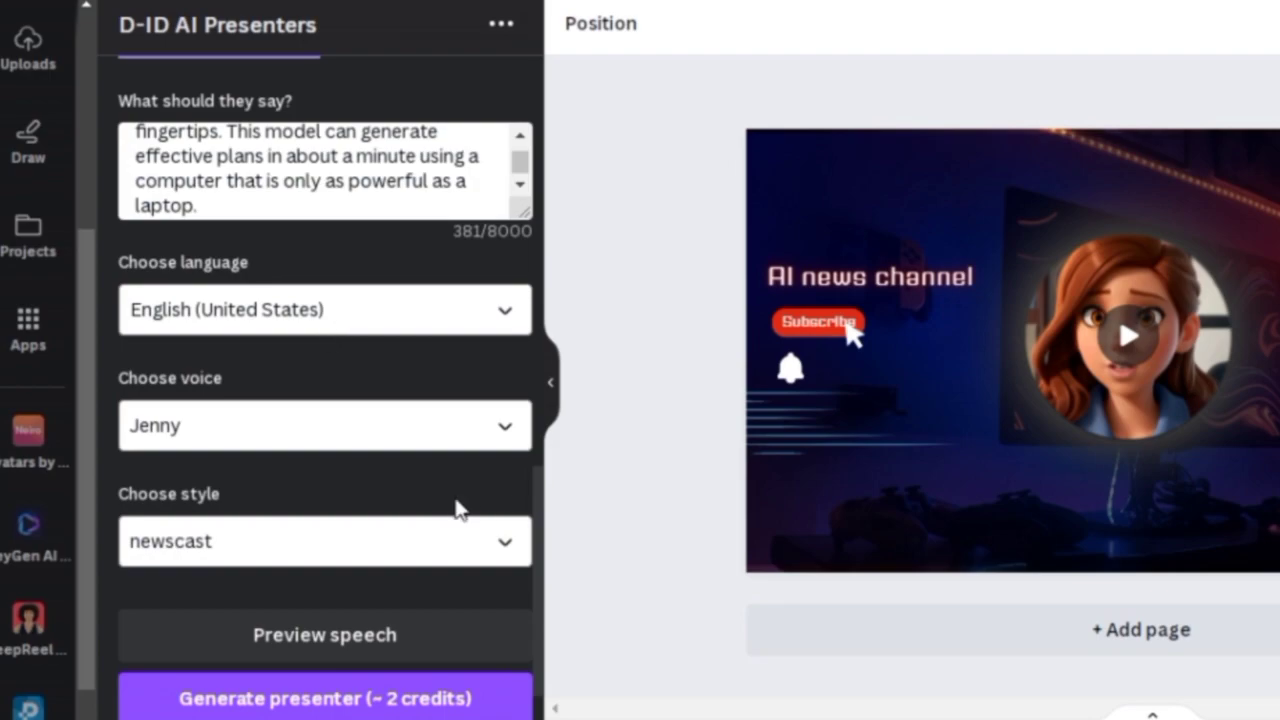
left_click_drag(538, 510, 538, 594)
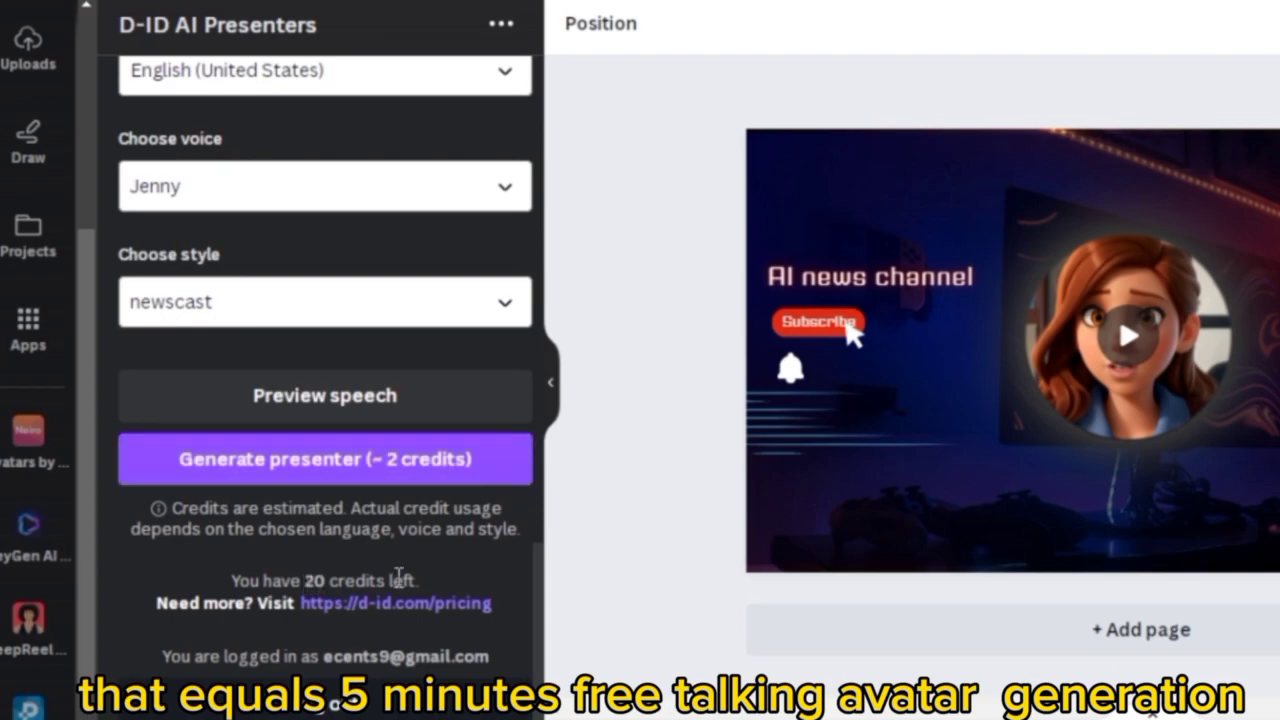
left_click(352, 462)
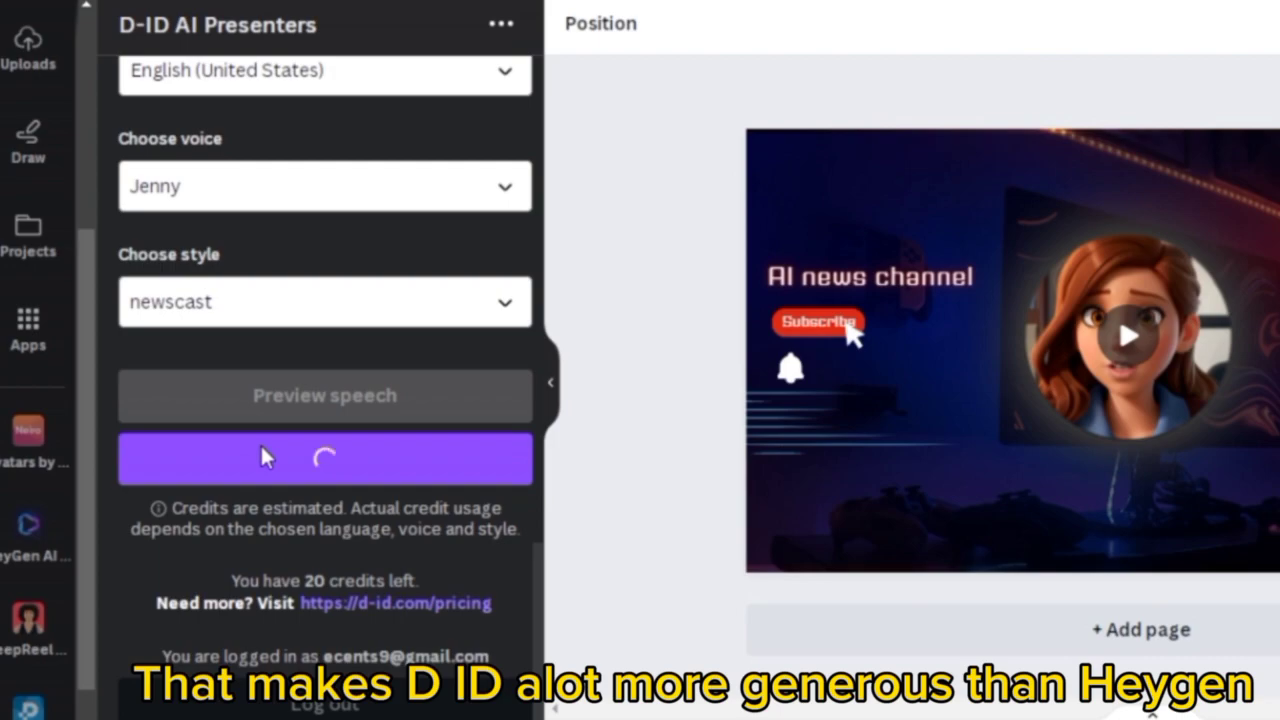
Step: Delete the cartoon video but keep the circle frame, then fit the D-ID presenter video inside it
left_click(1006, 443)
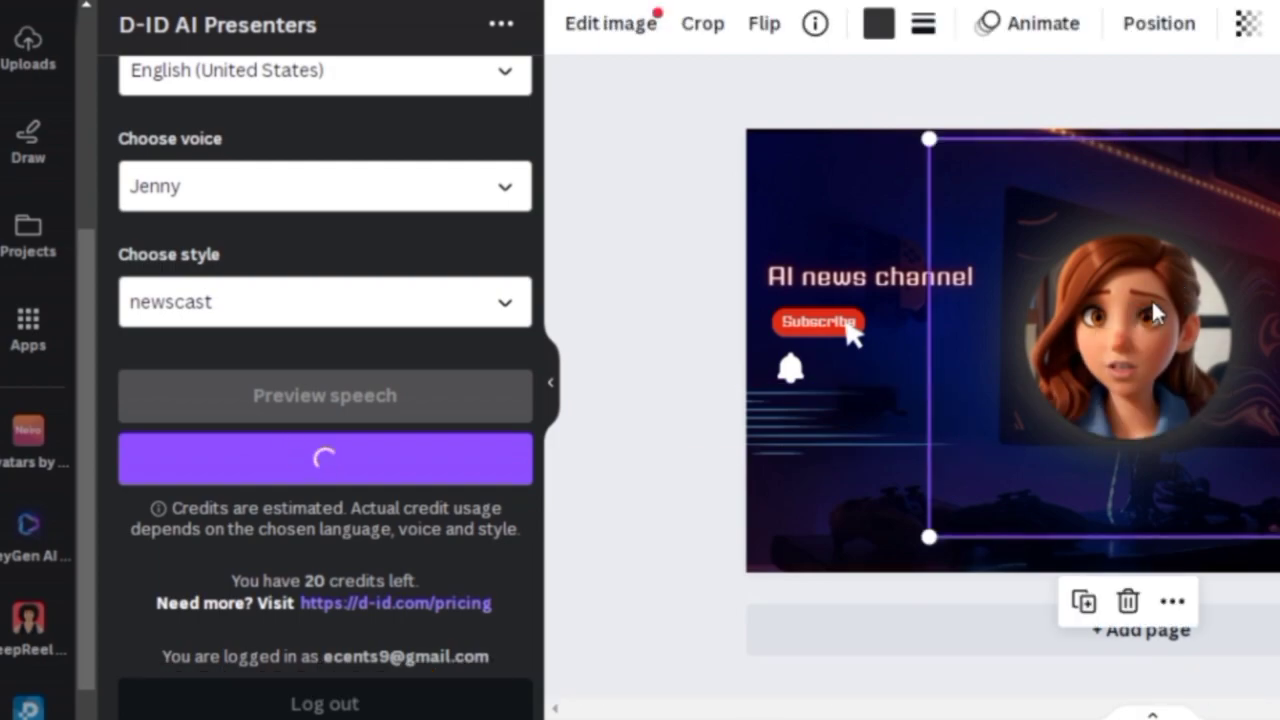
left_click(1128, 601)
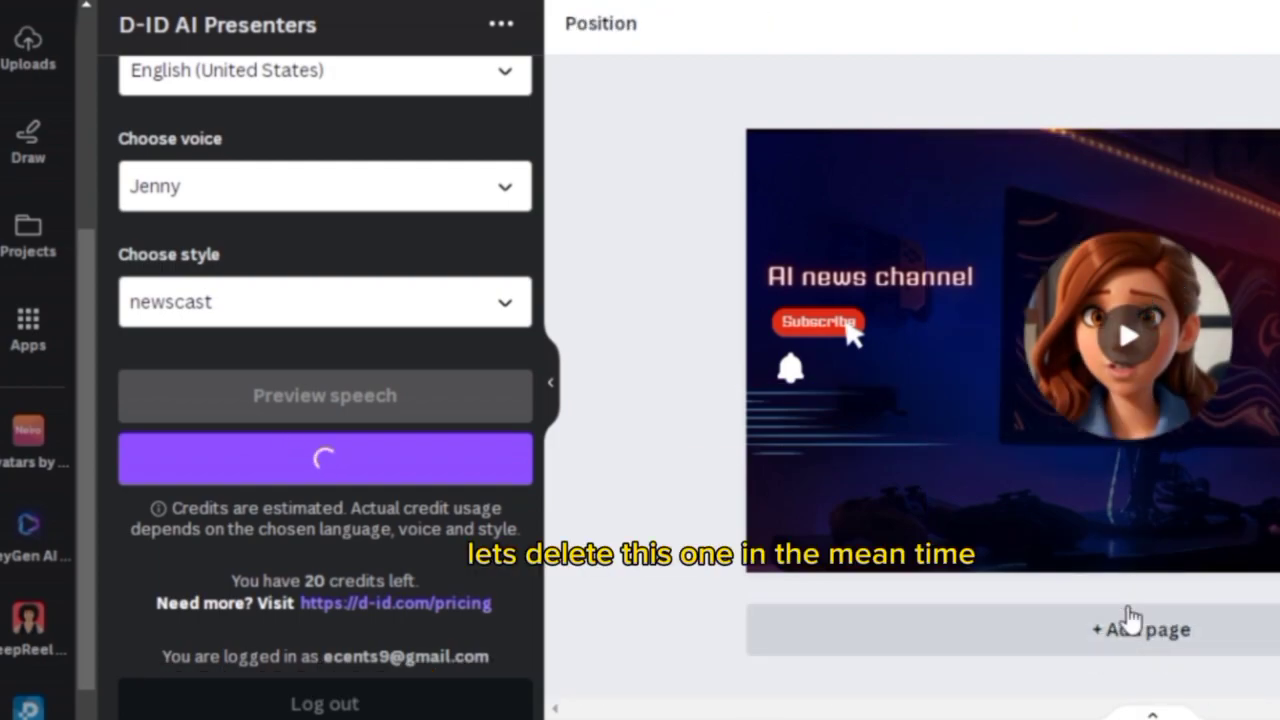
left_click(1167, 344)
left_click(1130, 166)
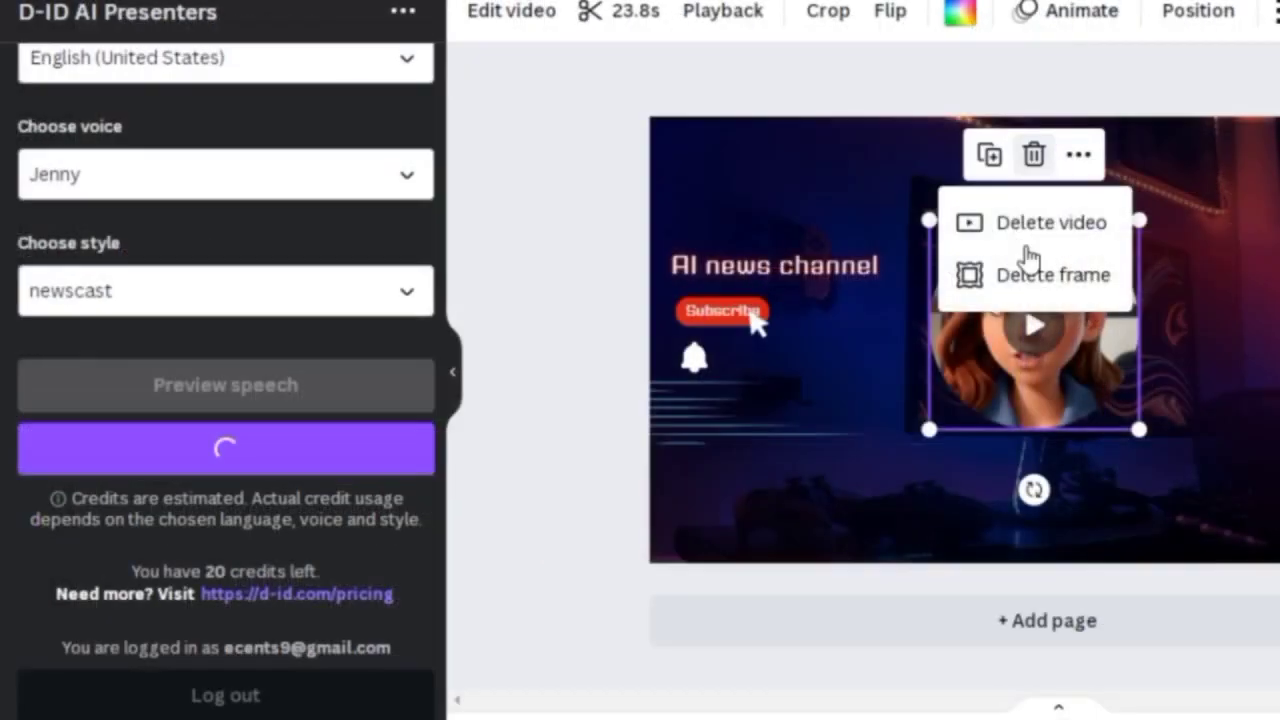
left_click(1050, 222)
left_click(526, 526)
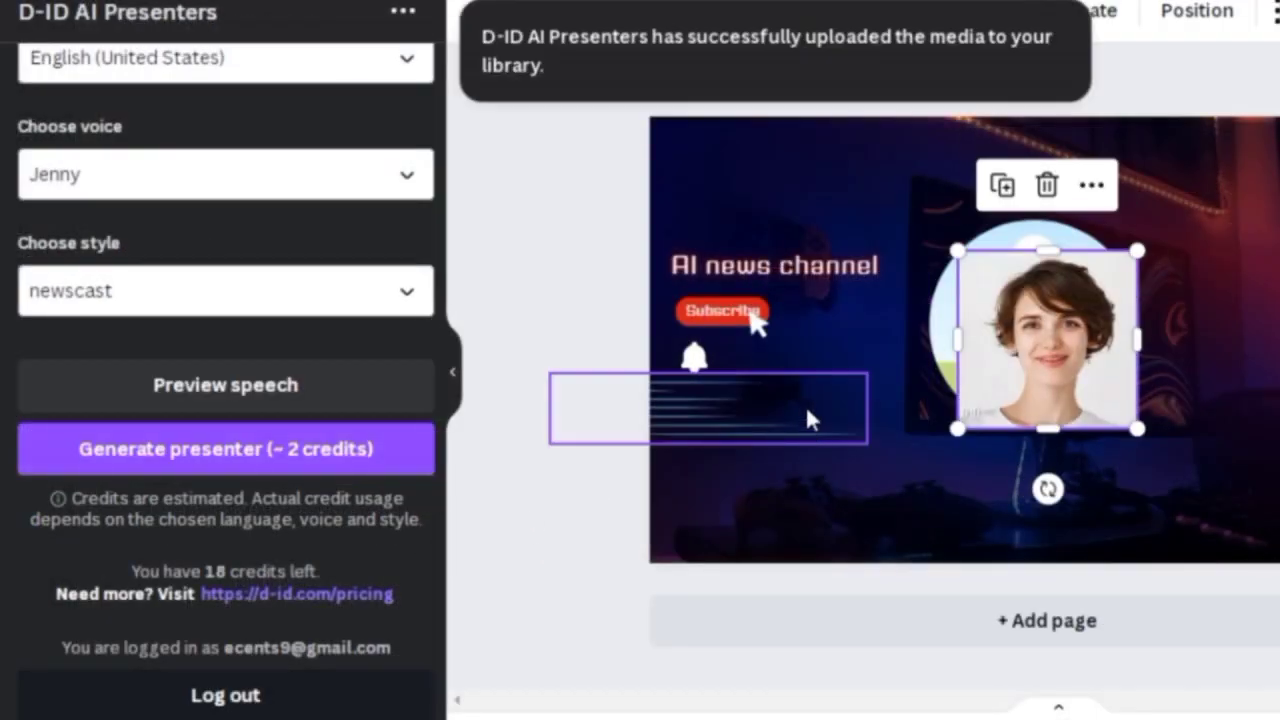
left_click_drag(1120, 310, 1062, 286)
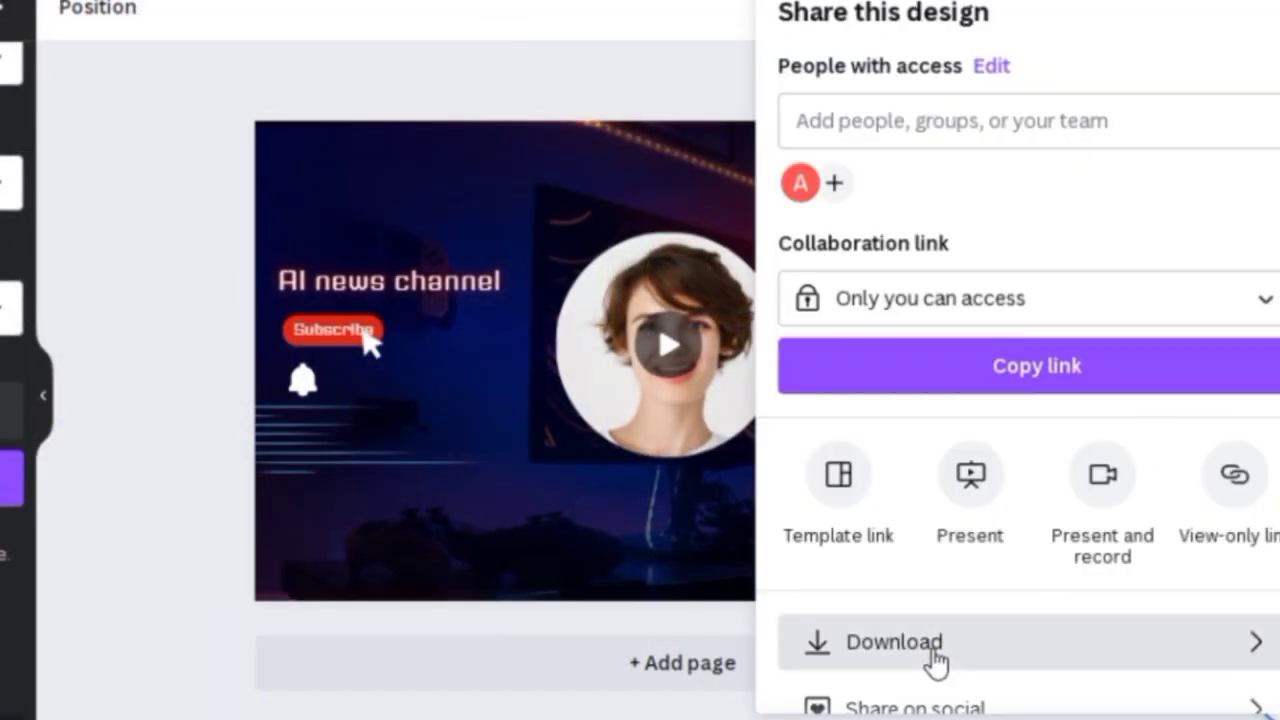
Step: Download the banner with file type changed from GIF to MP4 Video
left_click(929, 652)
left_click(1086, 142)
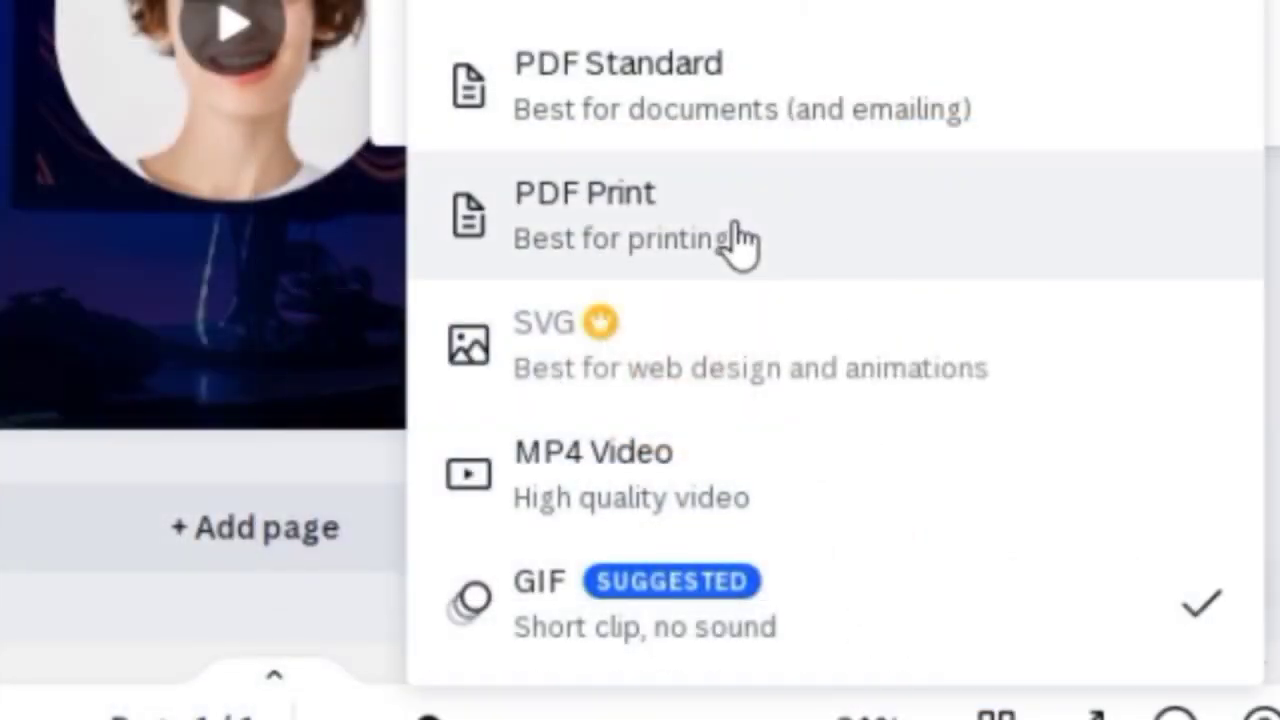
left_click(683, 466)
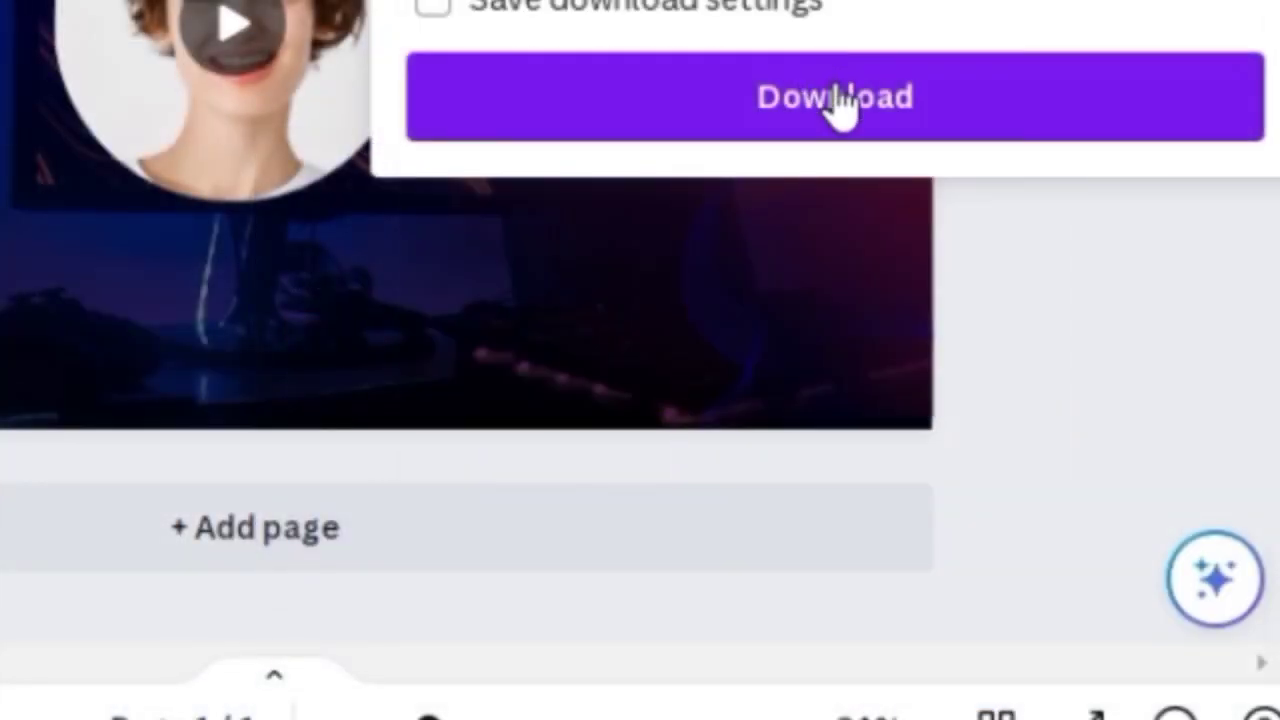
left_click(838, 100)
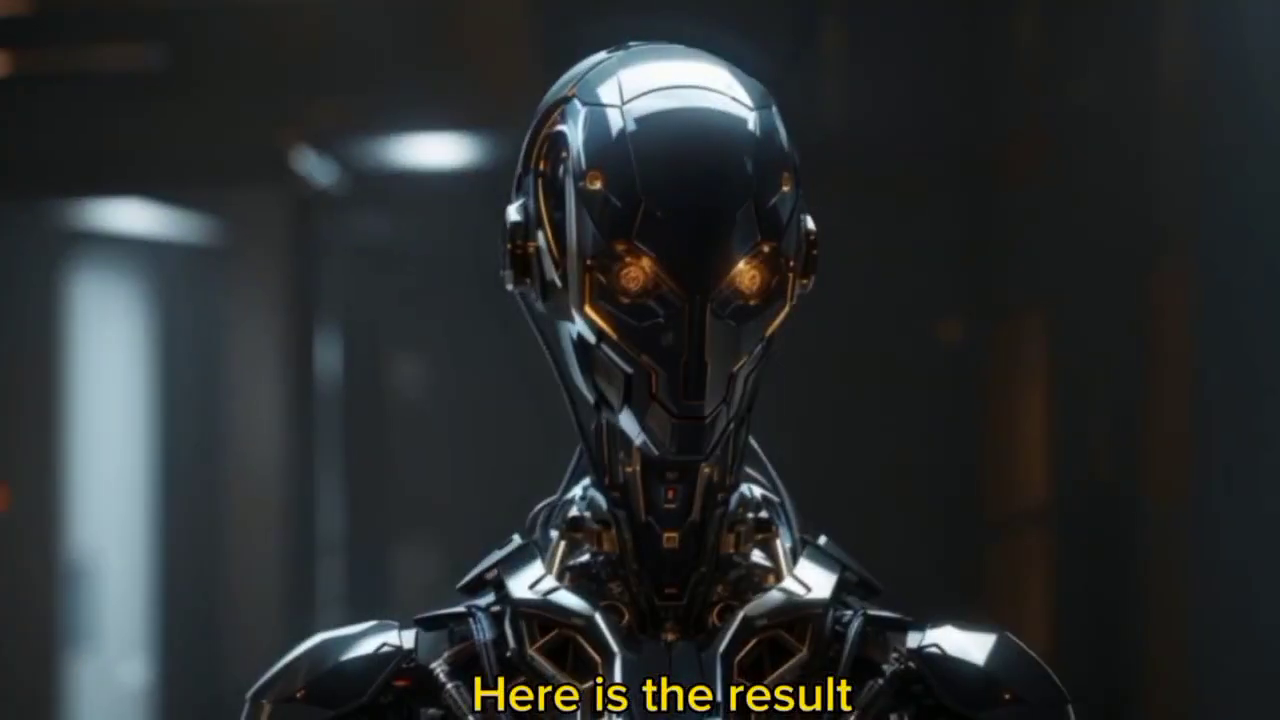